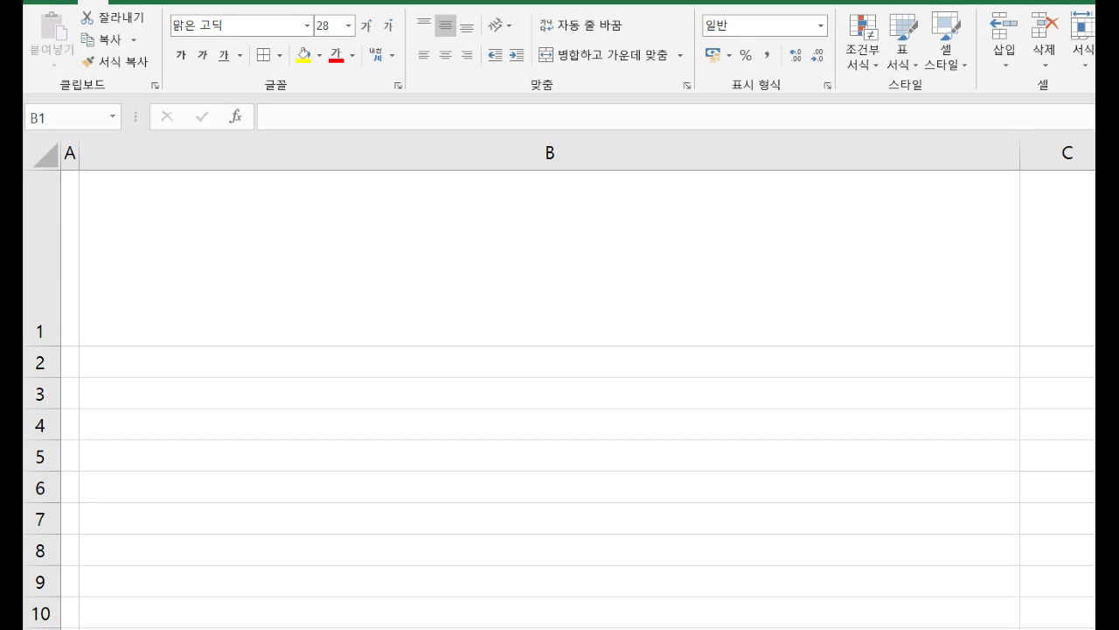
Start an IF formula in cell B1 with =IF(.
{"action": "left_click", "coordinate": [367, 250]}
{"action": "type", "text": "=IF("}
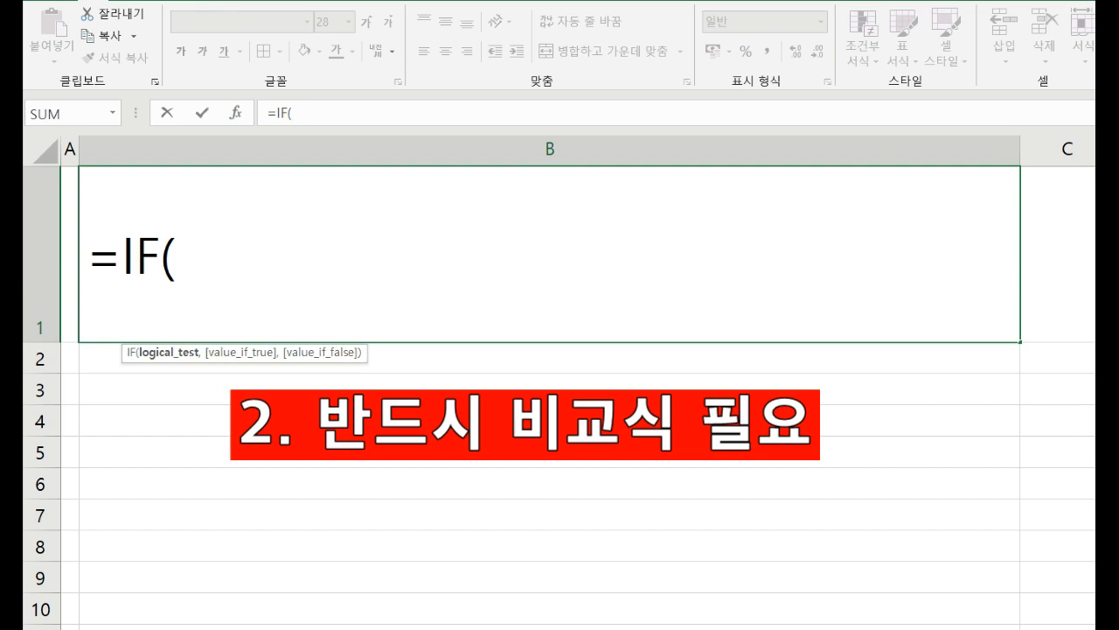
Handwrite the comparison operators =, >, <, >= and <= in red below the IF formula.
{"action": "mouse_move", "coordinate": [196, 320]}
{"action": "left_mouse_down"}
{"action": "mouse_move", "coordinate": [222, 319]}
{"action": "mouse_move", "coordinate": [217, 341]}
{"action": "left_mouse_up"}
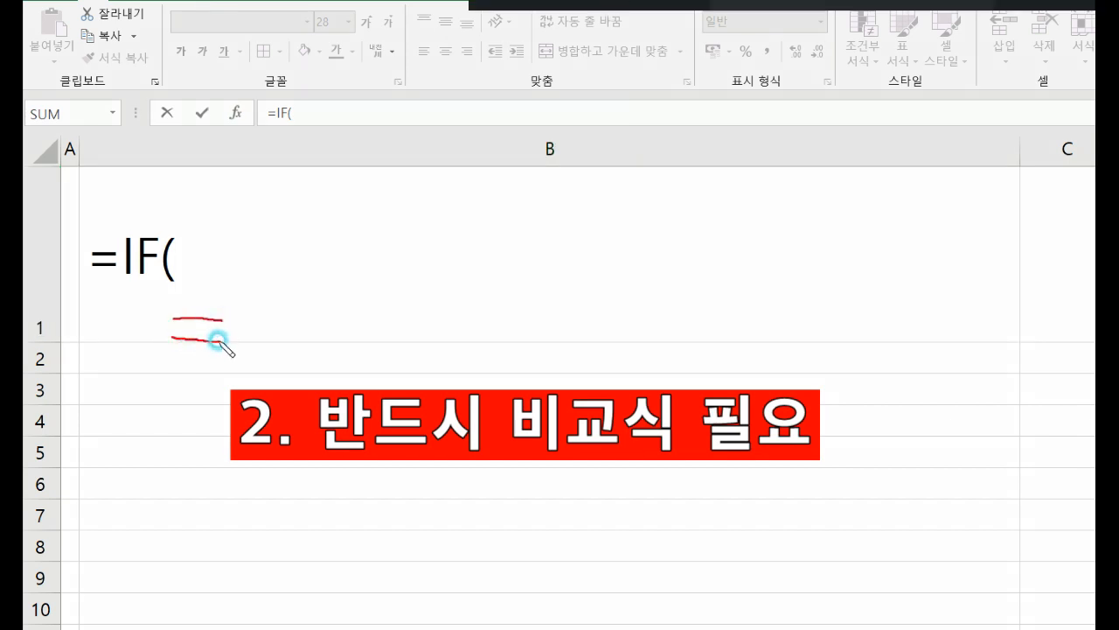
{"action": "mouse_move", "coordinate": [175, 371]}
{"action": "left_mouse_down"}
{"action": "mouse_move", "coordinate": [227, 394]}
{"action": "mouse_move", "coordinate": [193, 430]}
{"action": "left_mouse_up"}
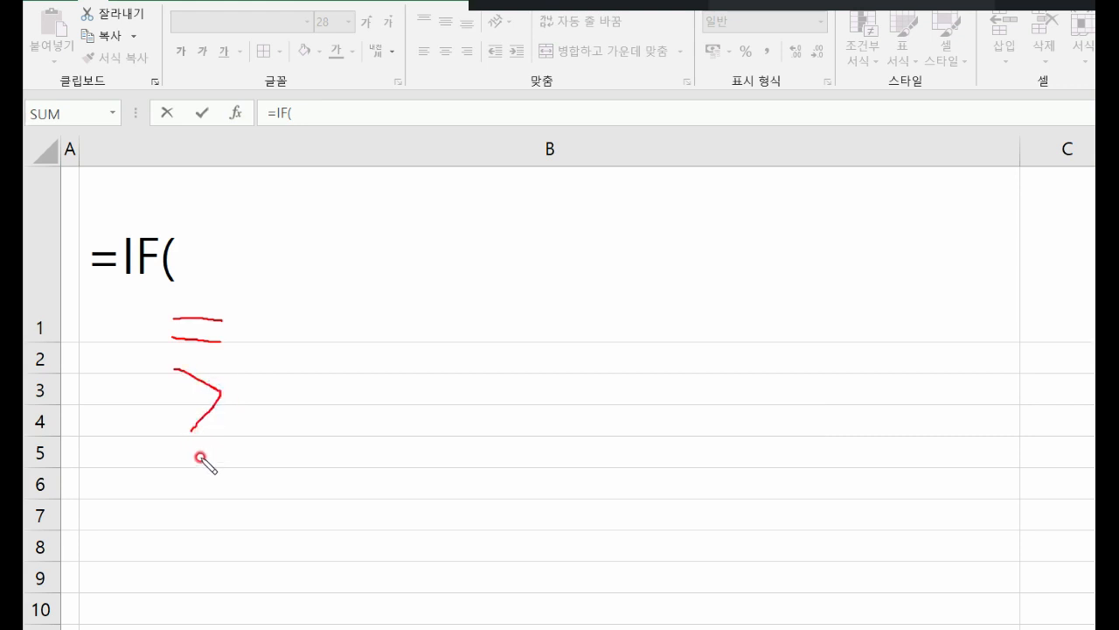
{"action": "mouse_move", "coordinate": [211, 449]}
{"action": "left_mouse_down"}
{"action": "mouse_move", "coordinate": [192, 490]}
{"action": "mouse_move", "coordinate": [214, 516]}
{"action": "left_mouse_up"}
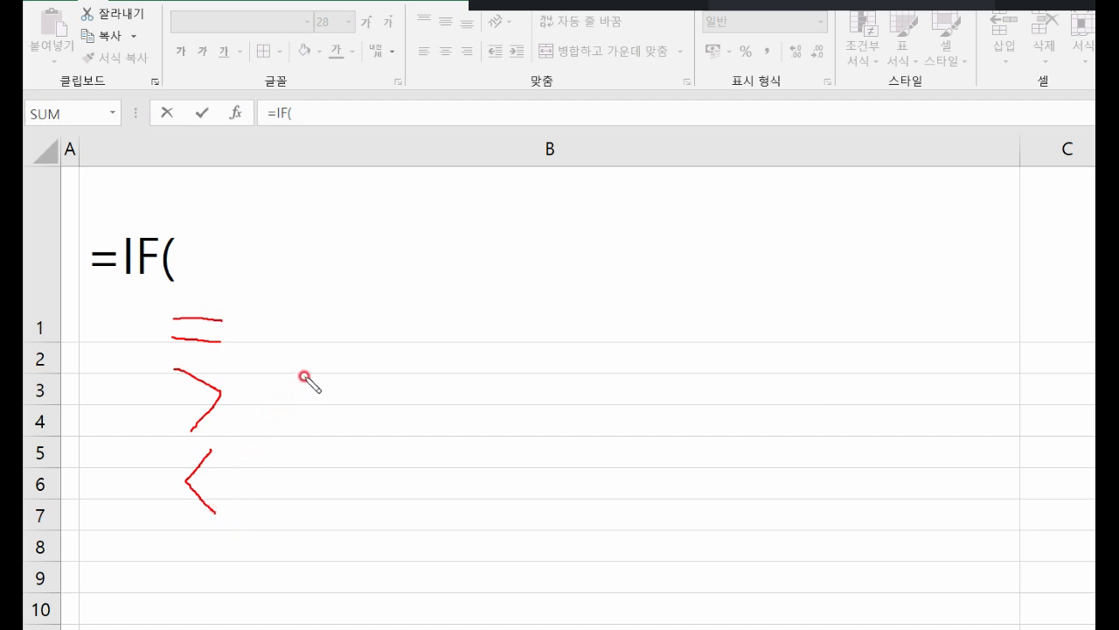
{"action": "mouse_move", "coordinate": [319, 373]}
{"action": "left_mouse_down"}
{"action": "mouse_move", "coordinate": [348, 399]}
{"action": "mouse_move", "coordinate": [328, 420]}
{"action": "mouse_move", "coordinate": [381, 393]}
{"action": "mouse_move", "coordinate": [379, 412]}
{"action": "left_mouse_up"}
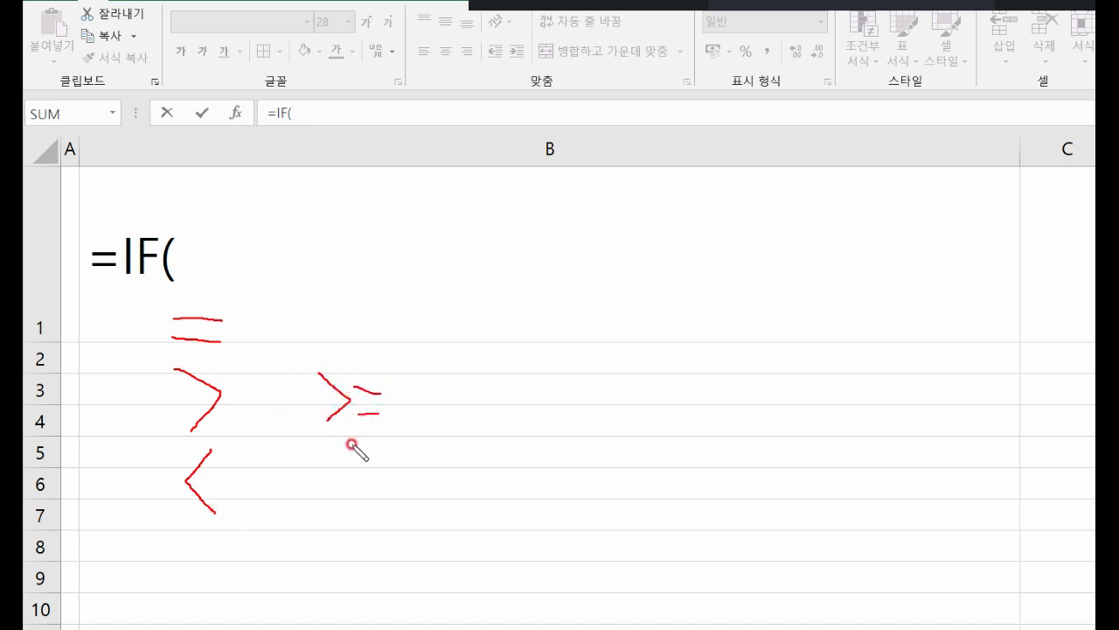
{"action": "mouse_move", "coordinate": [356, 455]}
{"action": "left_mouse_down"}
{"action": "mouse_move", "coordinate": [333, 504]}
{"action": "mouse_move", "coordinate": [355, 523]}
{"action": "left_mouse_up"}
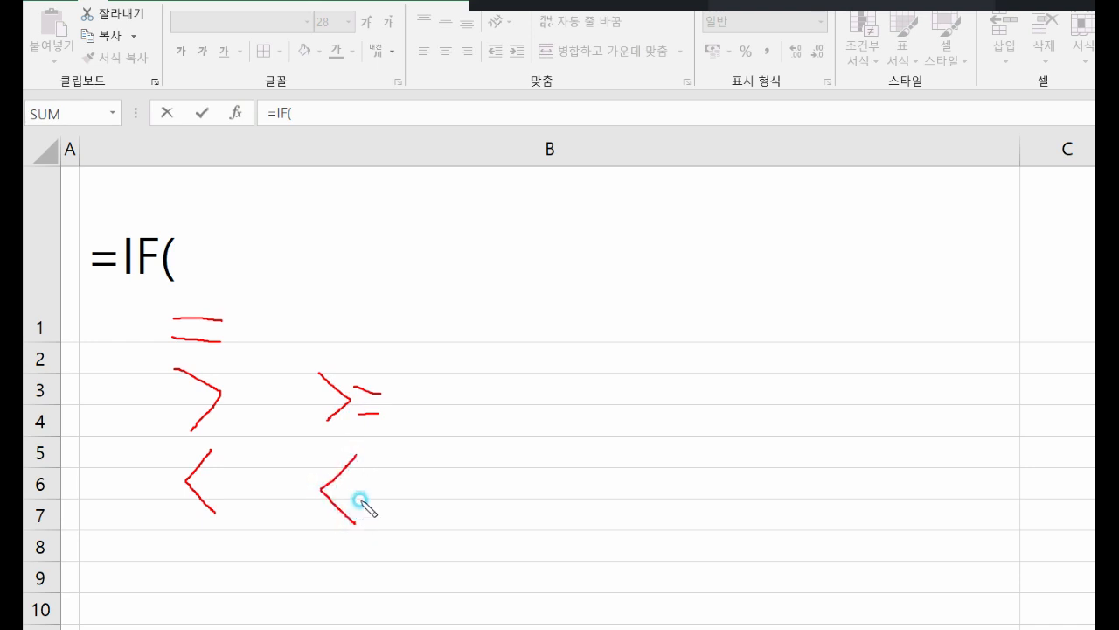
{"action": "mouse_move", "coordinate": [364, 479]}
{"action": "left_mouse_down"}
{"action": "mouse_move", "coordinate": [394, 479]}
{"action": "mouse_move", "coordinate": [395, 501]}
{"action": "left_mouse_up"}
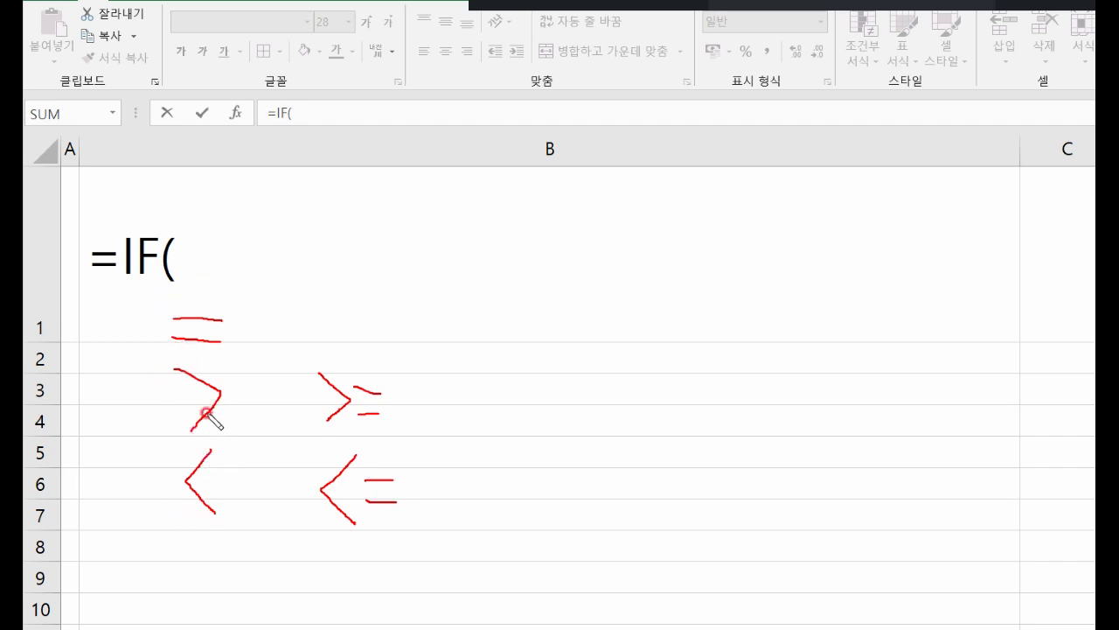
Sketch a labelled, circled left operand and a boxed right operand around the equals sign, and outline the whole group of operators.
{"action": "mouse_move", "coordinate": [142, 308]}
{"action": "left_mouse_down"}
{"action": "mouse_move", "coordinate": [96, 332]}
{"action": "mouse_move", "coordinate": [149, 364]}
{"action": "mouse_move", "coordinate": [165, 320]}
{"action": "mouse_move", "coordinate": [142, 302]}
{"action": "left_mouse_up"}
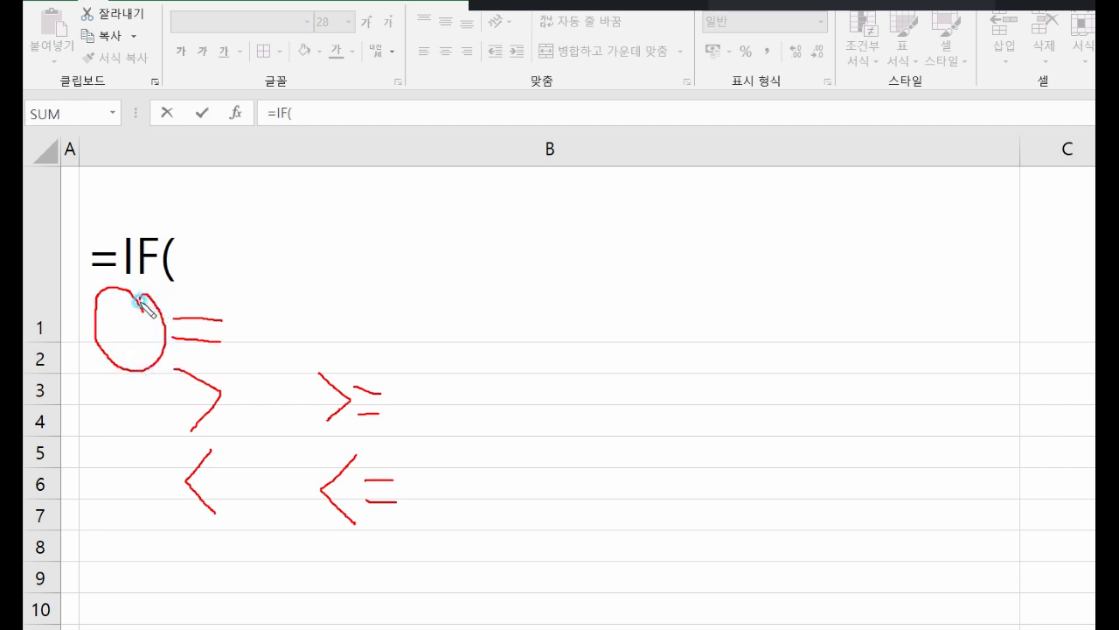
{"action": "left_click", "coordinate": [132, 324]}
{"action": "mouse_move", "coordinate": [96, 317]}
{"action": "left_mouse_down"}
{"action": "mouse_move", "coordinate": [114, 335]}
{"action": "mouse_move", "coordinate": [156, 334]}
{"action": "left_mouse_up"}
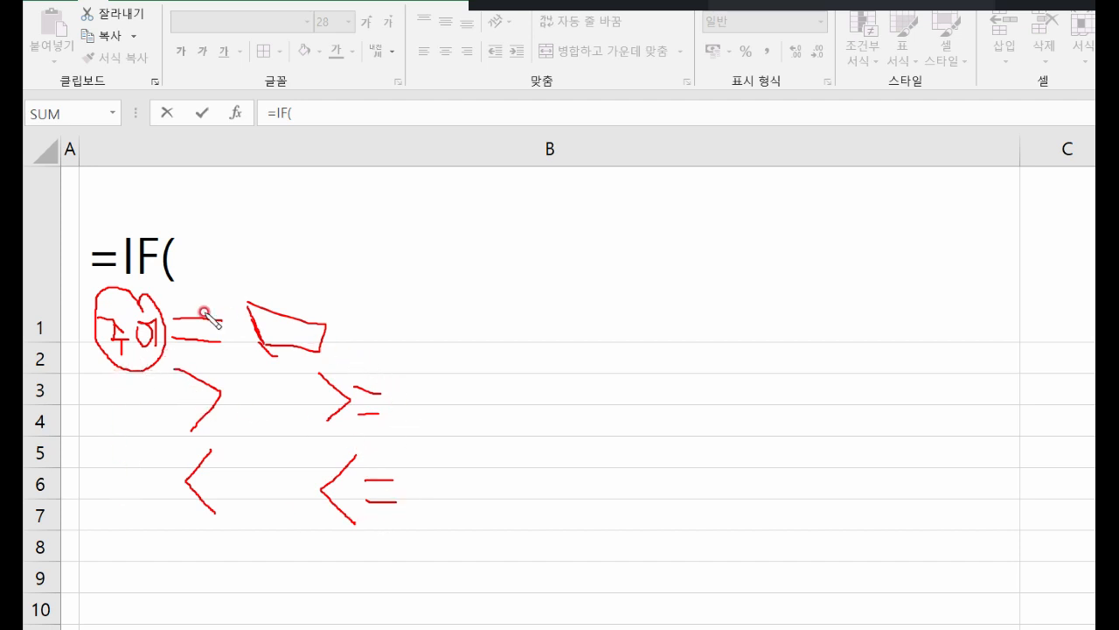
{"action": "mouse_move", "coordinate": [132, 525]}
{"action": "left_mouse_down"}
{"action": "mouse_move", "coordinate": [433, 530]}
{"action": "mouse_move", "coordinate": [396, 331]}
{"action": "mouse_move", "coordinate": [117, 295]}
{"action": "mouse_move", "coordinate": [99, 394]}
{"action": "mouse_move", "coordinate": [127, 525]}
{"action": "left_mouse_up"}
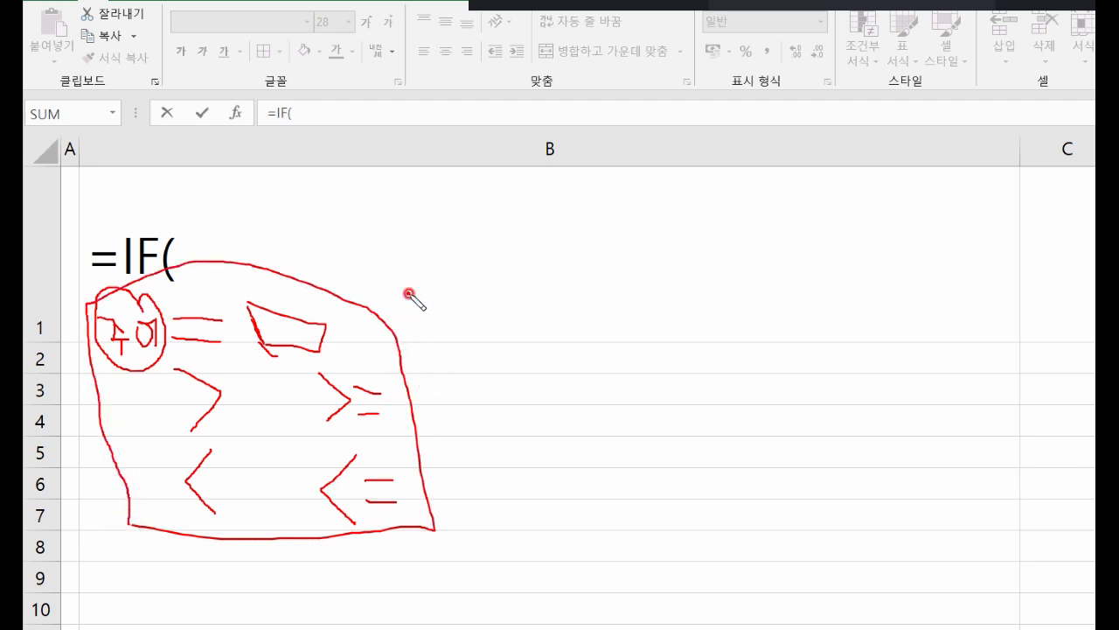
Handwrite the comma separators and the true argument 참 beside the outlined comparison, and circle the logical-test position after =IF(.
{"action": "left_click_drag", "start_coordinate": [409, 295], "coordinate": [413, 308]}
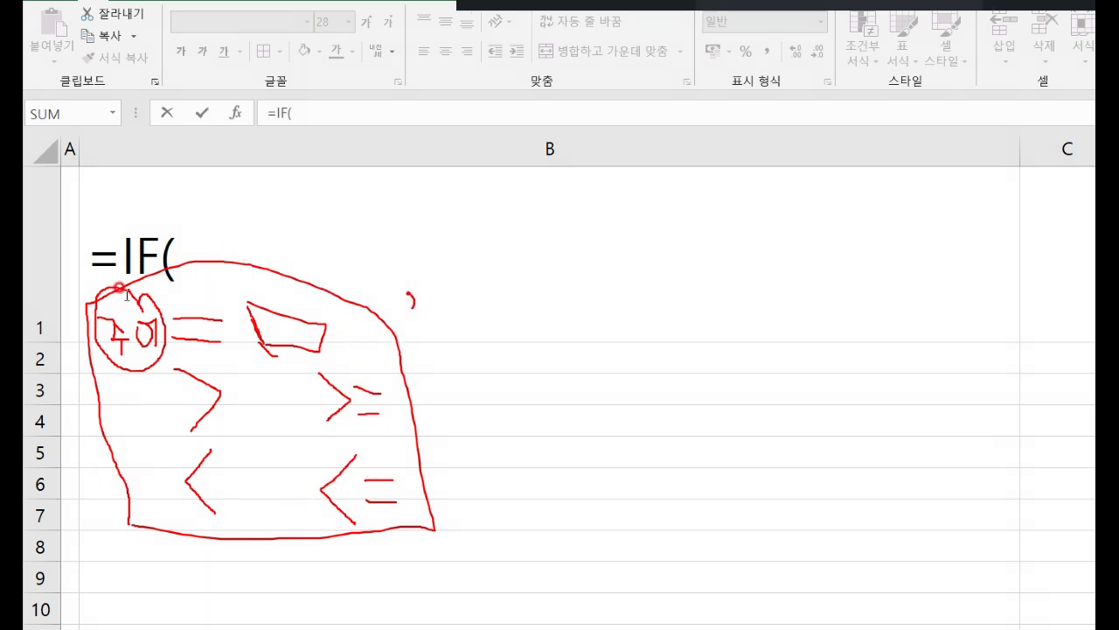
{"action": "left_click_drag", "start_coordinate": [411, 297], "coordinate": [409, 306]}
{"action": "left_click_drag", "start_coordinate": [521, 285], "coordinate": [528, 307]}
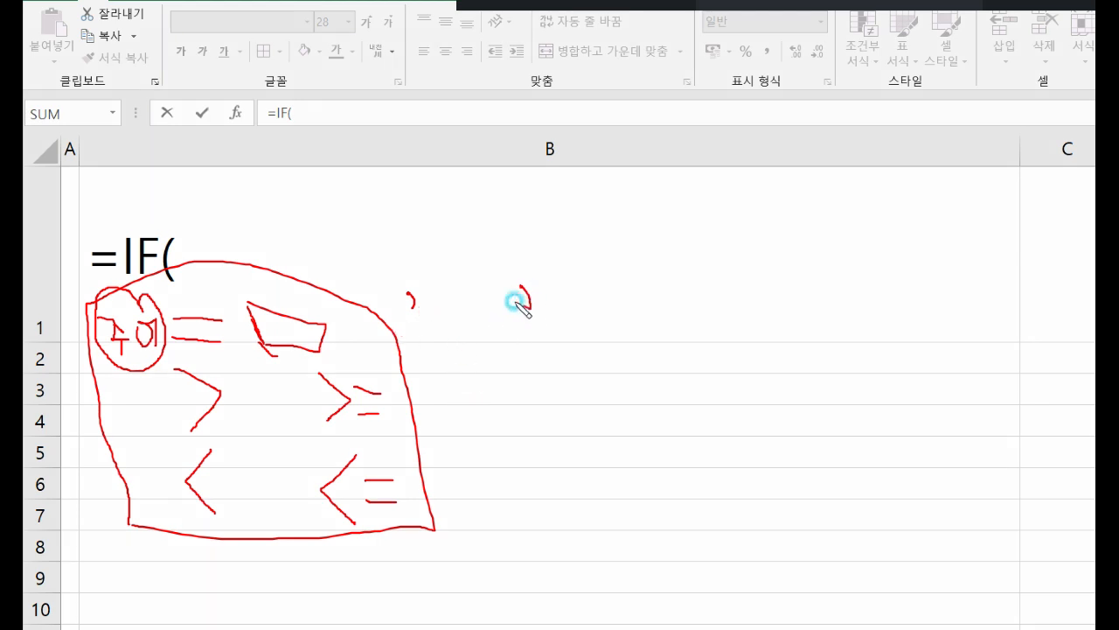
{"action": "left_click_drag", "start_coordinate": [448, 247], "coordinate": [461, 258]}
{"action": "mouse_move", "coordinate": [327, 278]}
{"action": "left_mouse_down"}
{"action": "mouse_move", "coordinate": [282, 300]}
{"action": "mouse_move", "coordinate": [335, 237]}
{"action": "mouse_move", "coordinate": [324, 294]}
{"action": "left_mouse_up"}
{"action": "mouse_move", "coordinate": [446, 267]}
{"action": "left_mouse_down"}
{"action": "mouse_move", "coordinate": [466, 268]}
{"action": "mouse_move", "coordinate": [443, 288]}
{"action": "mouse_move", "coordinate": [469, 289]}
{"action": "left_mouse_up"}
{"action": "mouse_move", "coordinate": [480, 252]}
{"action": "left_mouse_down"}
{"action": "mouse_move", "coordinate": [485, 283]}
{"action": "mouse_move", "coordinate": [505, 280]}
{"action": "mouse_move", "coordinate": [476, 325]}
{"action": "left_mouse_up"}
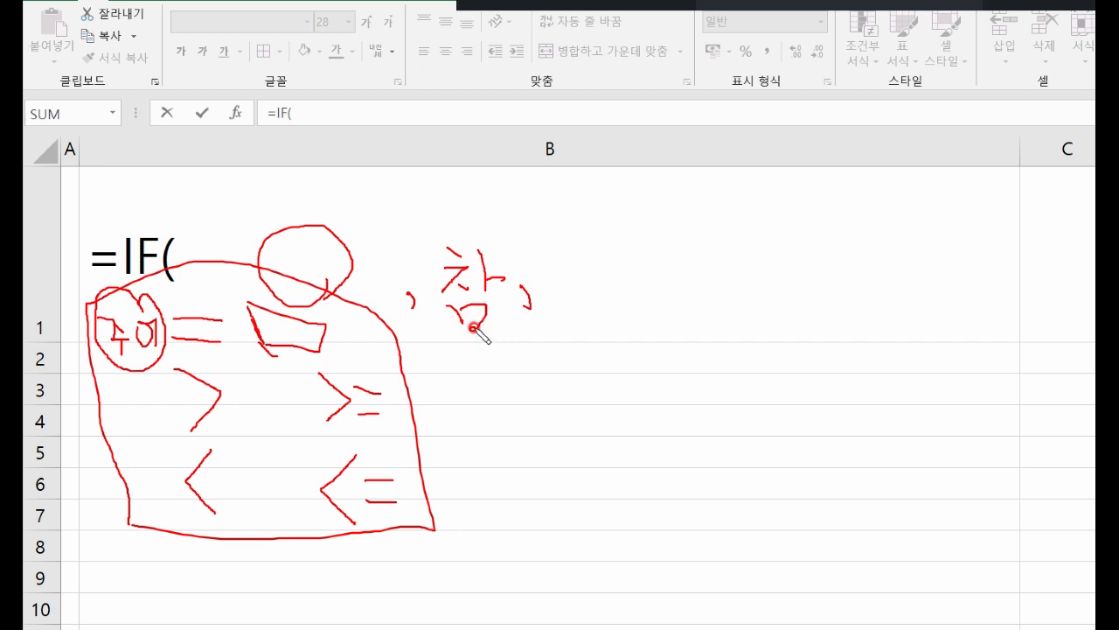
Handwrite the false argument 거짓 after the second comma and add the closing parenthesis.
{"action": "mouse_move", "coordinate": [572, 254]}
{"action": "left_mouse_down"}
{"action": "mouse_move", "coordinate": [595, 276]}
{"action": "mouse_move", "coordinate": [577, 292]}
{"action": "left_mouse_up"}
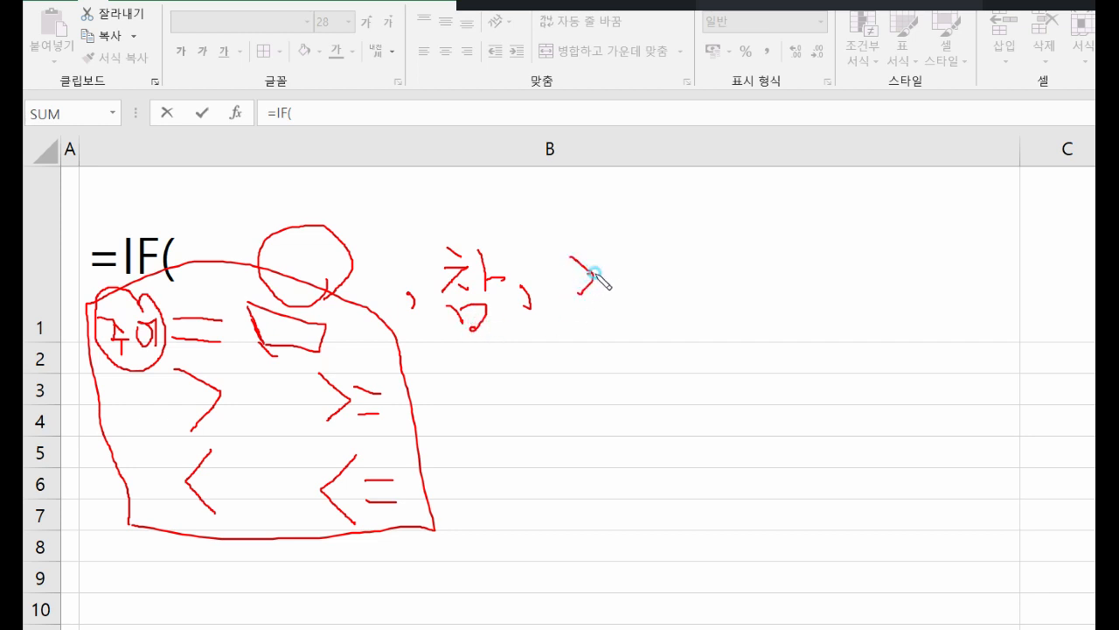
{"action": "mouse_move", "coordinate": [615, 259]}
{"action": "left_mouse_down"}
{"action": "mouse_move", "coordinate": [617, 307]}
{"action": "mouse_move", "coordinate": [642, 260]}
{"action": "mouse_move", "coordinate": [649, 297]}
{"action": "left_mouse_up"}
{"action": "mouse_move", "coordinate": [656, 248]}
{"action": "left_mouse_down"}
{"action": "mouse_move", "coordinate": [673, 287]}
{"action": "mouse_move", "coordinate": [646, 316]}
{"action": "mouse_move", "coordinate": [677, 307]}
{"action": "left_mouse_up"}
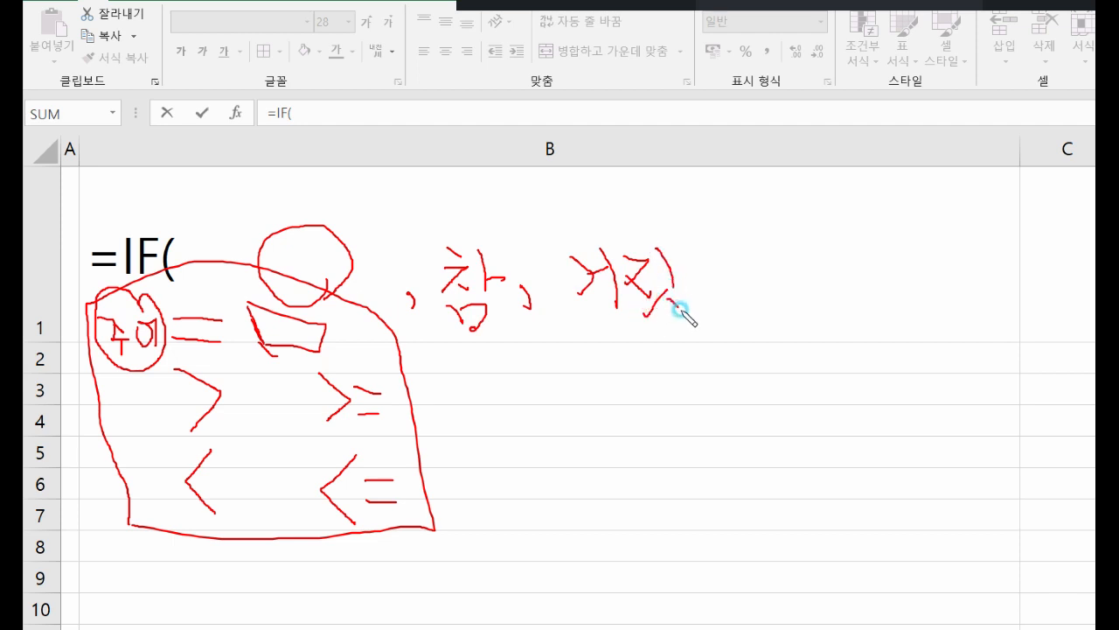
{"action": "left_click_drag", "start_coordinate": [694, 234], "coordinate": [724, 298]}
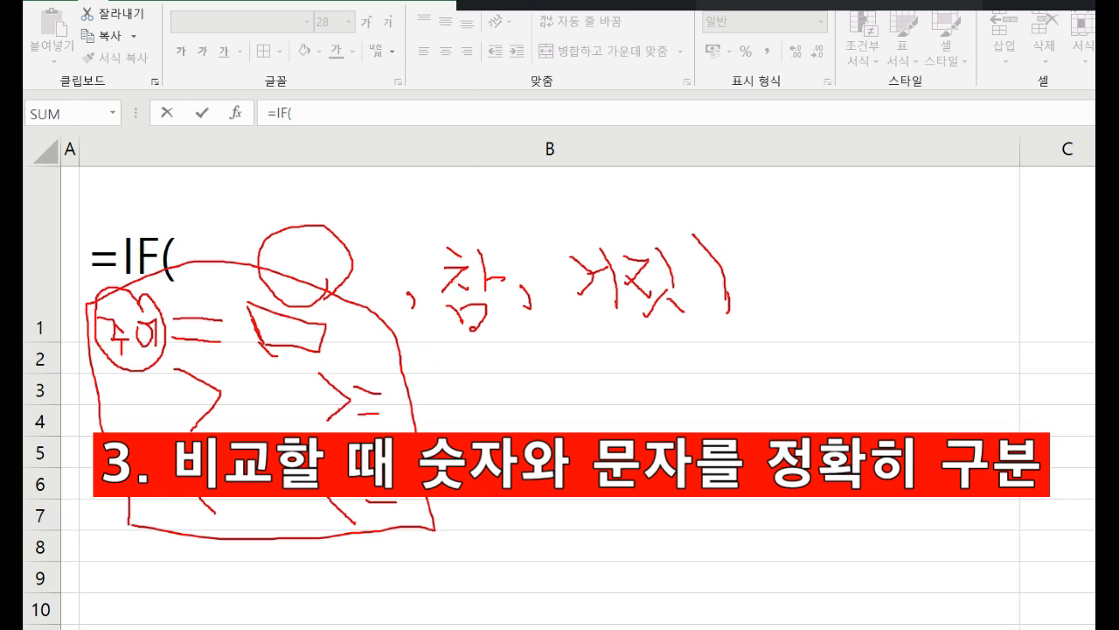
Handwrite a 1 in double quotation marks and a plain 1 beside it to contrast text with a number.
{"action": "left_click_drag", "start_coordinate": [491, 375], "coordinate": [506, 382]}
{"action": "left_click_drag", "start_coordinate": [575, 383], "coordinate": [571, 392]}
{"action": "left_click_drag", "start_coordinate": [582, 381], "coordinate": [537, 416]}
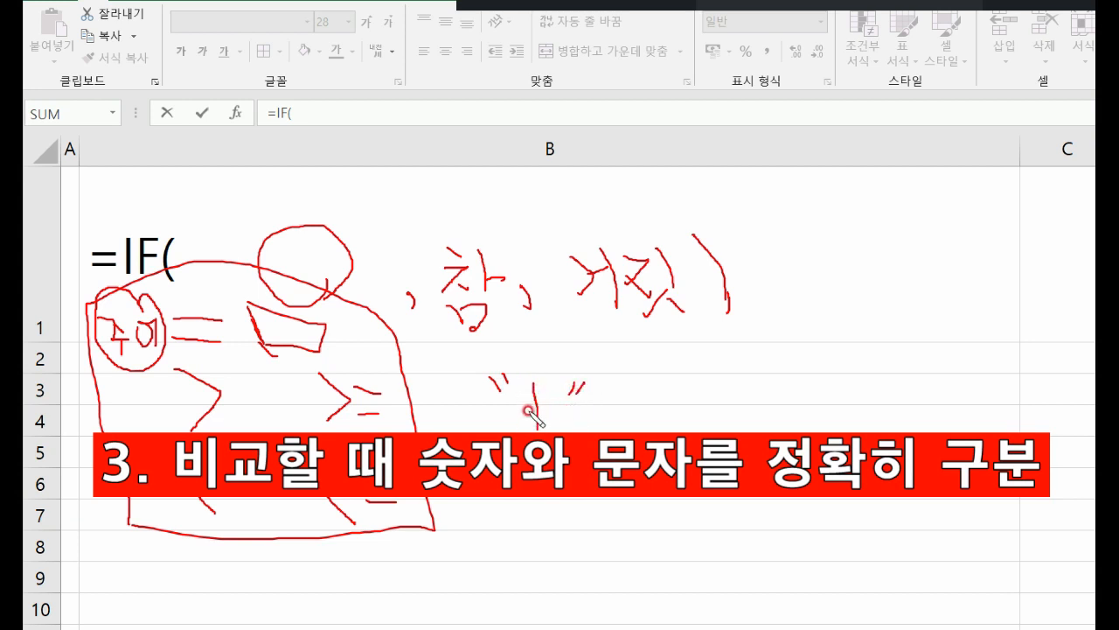
{"action": "left_click_drag", "start_coordinate": [530, 399], "coordinate": [540, 435]}
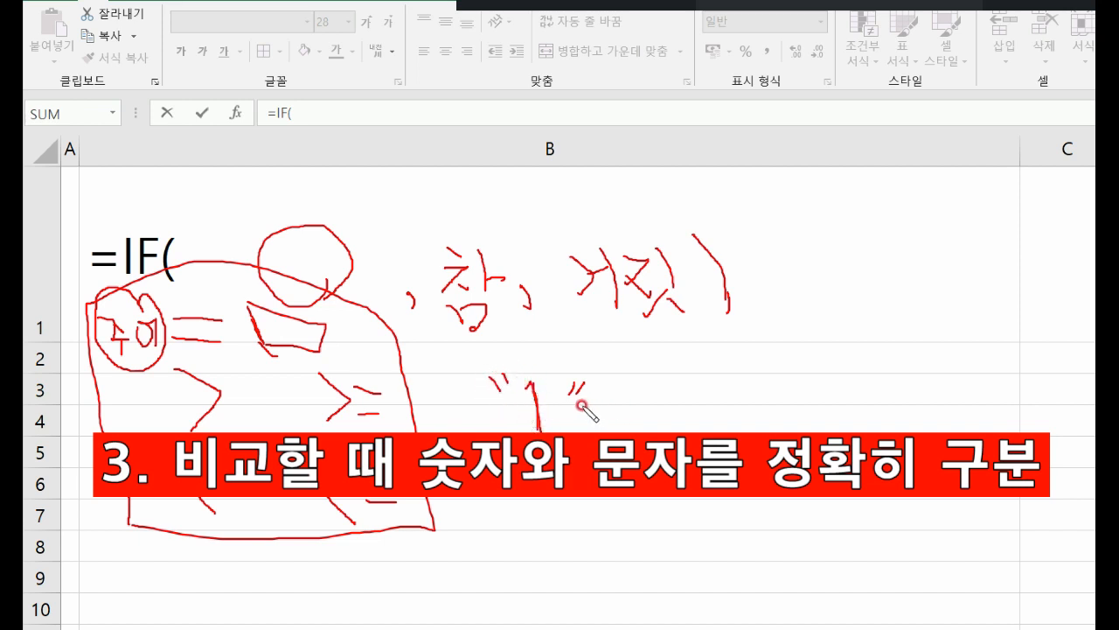
{"action": "left_click_drag", "start_coordinate": [593, 382], "coordinate": [588, 403]}
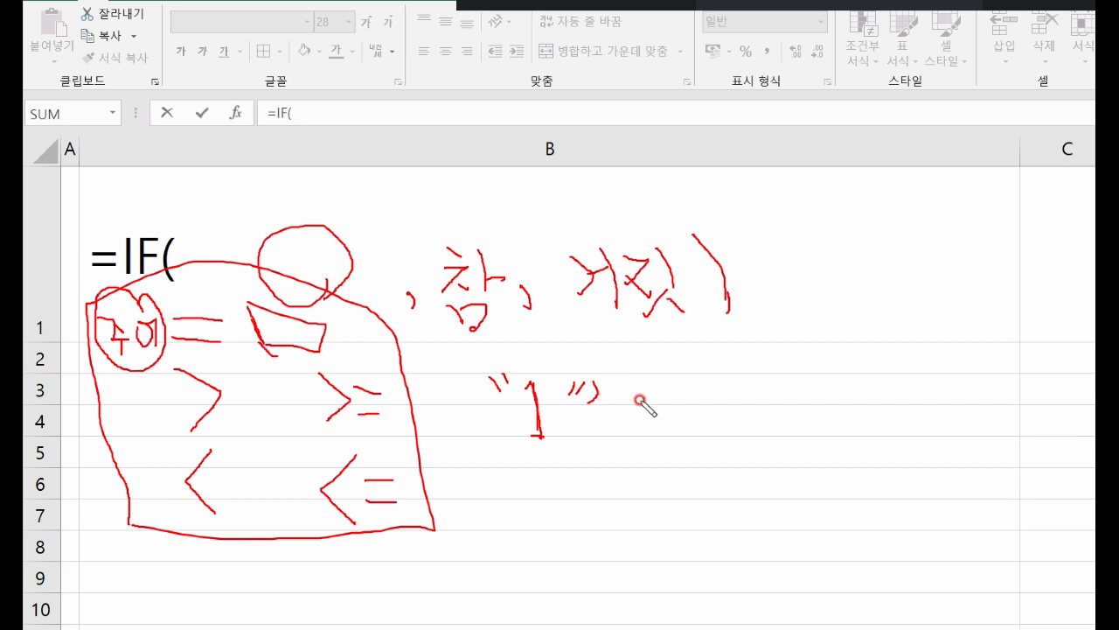
{"action": "left_click_drag", "start_coordinate": [709, 378], "coordinate": [733, 443]}
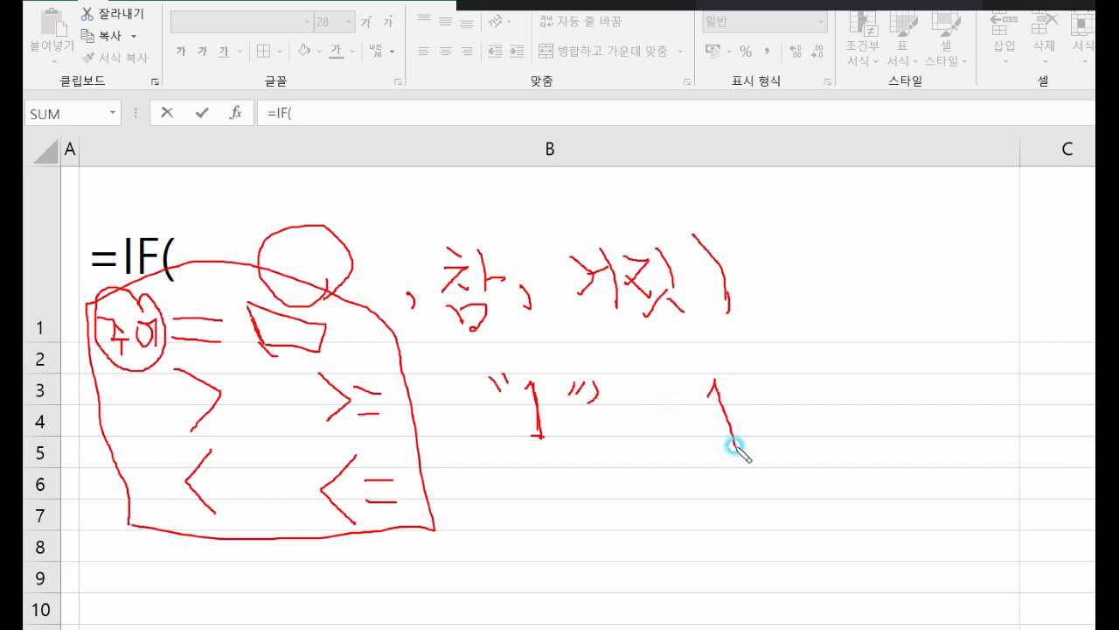
{"action": "left_click_drag", "start_coordinate": [729, 444], "coordinate": [740, 444]}
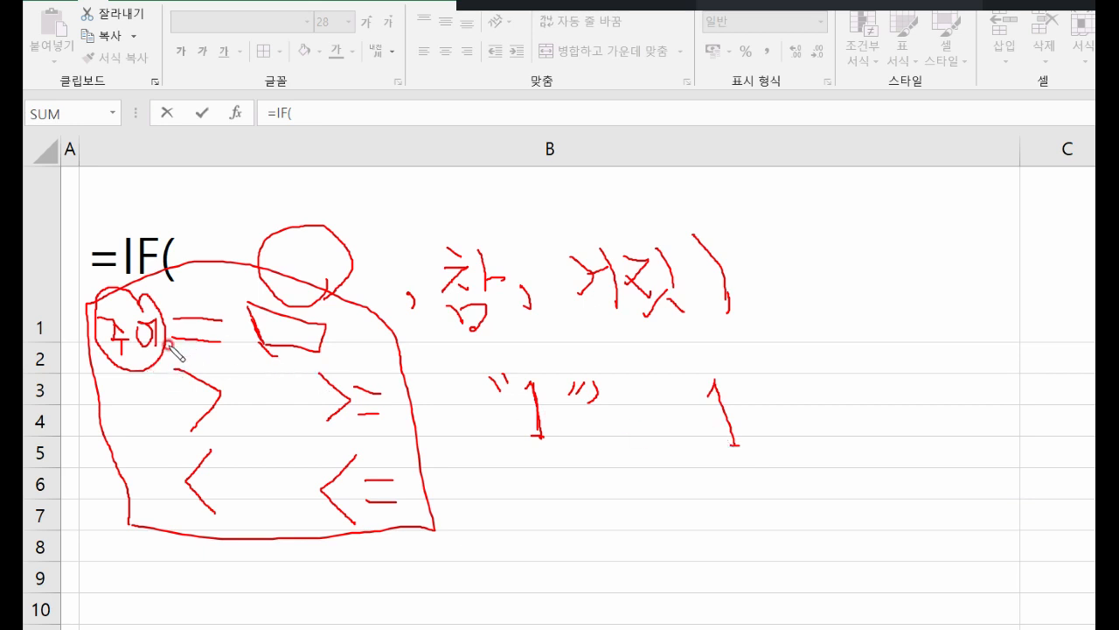
Mark the left and right operands around the handwritten equals sign to illustrate a numeric comparison.
{"action": "mouse_move", "coordinate": [170, 358]}
{"action": "left_mouse_down"}
{"action": "mouse_move", "coordinate": [157, 378]}
{"action": "mouse_move", "coordinate": [117, 370]}
{"action": "mouse_move", "coordinate": [108, 318]}
{"action": "mouse_move", "coordinate": [162, 293]}
{"action": "mouse_move", "coordinate": [160, 357]}
{"action": "mouse_move", "coordinate": [114, 374]}
{"action": "left_mouse_up"}
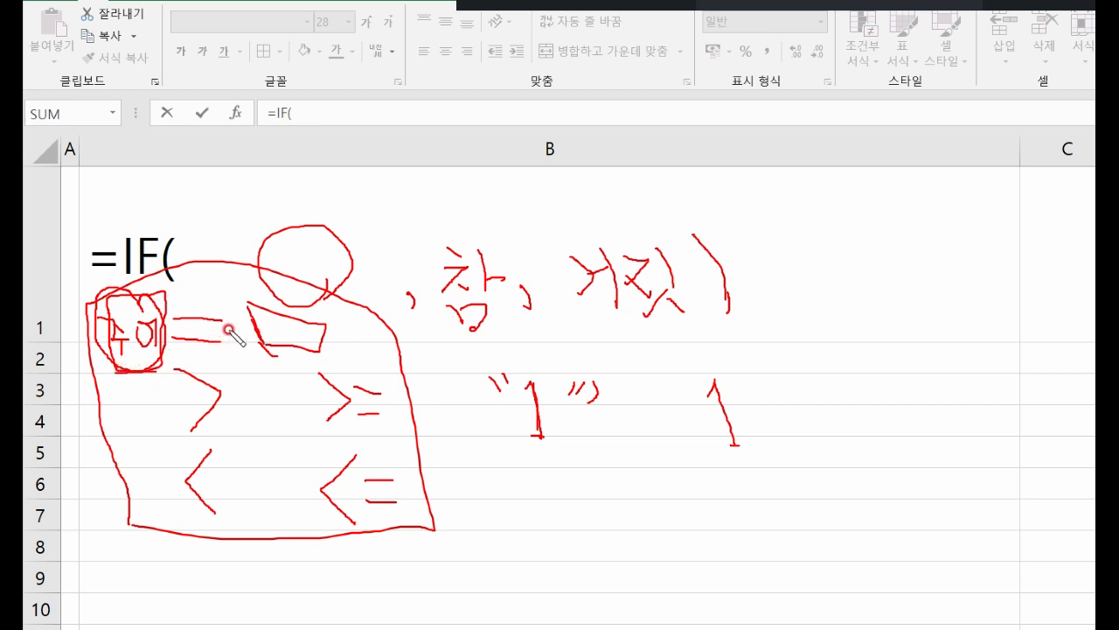
{"action": "mouse_move", "coordinate": [271, 350]}
{"action": "left_mouse_down"}
{"action": "mouse_move", "coordinate": [280, 318]}
{"action": "mouse_move", "coordinate": [253, 363]}
{"action": "left_mouse_up"}
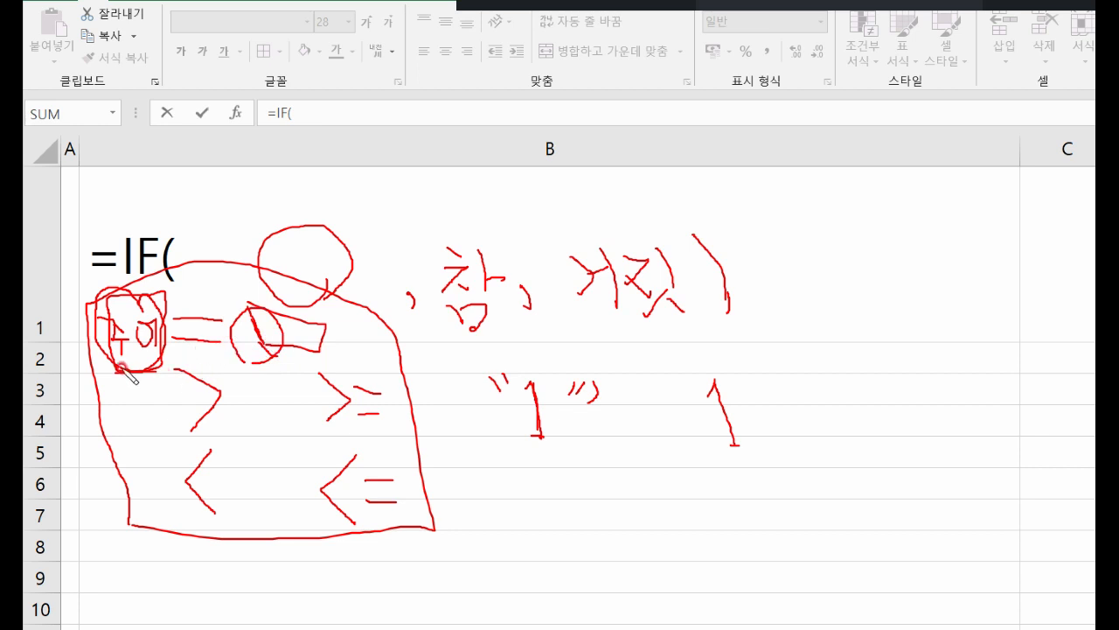
{"action": "mouse_move", "coordinate": [119, 368]}
{"action": "left_mouse_down"}
{"action": "mouse_move", "coordinate": [160, 367]}
{"action": "mouse_move", "coordinate": [186, 308]}
{"action": "mouse_move", "coordinate": [100, 295]}
{"action": "mouse_move", "coordinate": [105, 360]}
{"action": "left_mouse_up"}
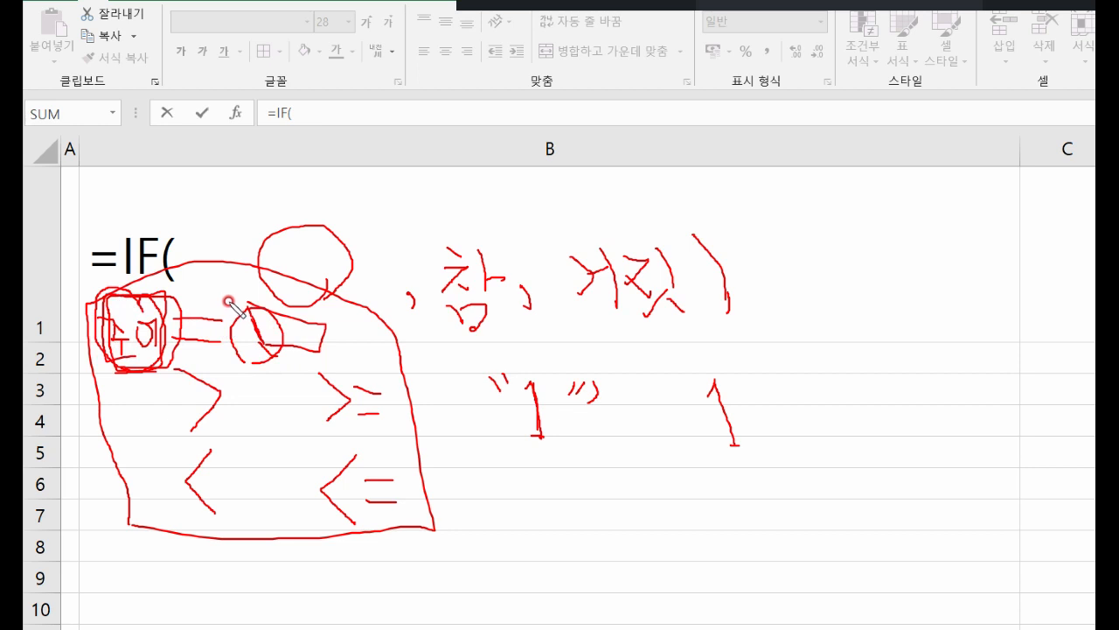
{"action": "mouse_move", "coordinate": [230, 302]}
{"action": "left_mouse_down"}
{"action": "mouse_move", "coordinate": [219, 312]}
{"action": "mouse_move", "coordinate": [248, 347]}
{"action": "left_mouse_up"}
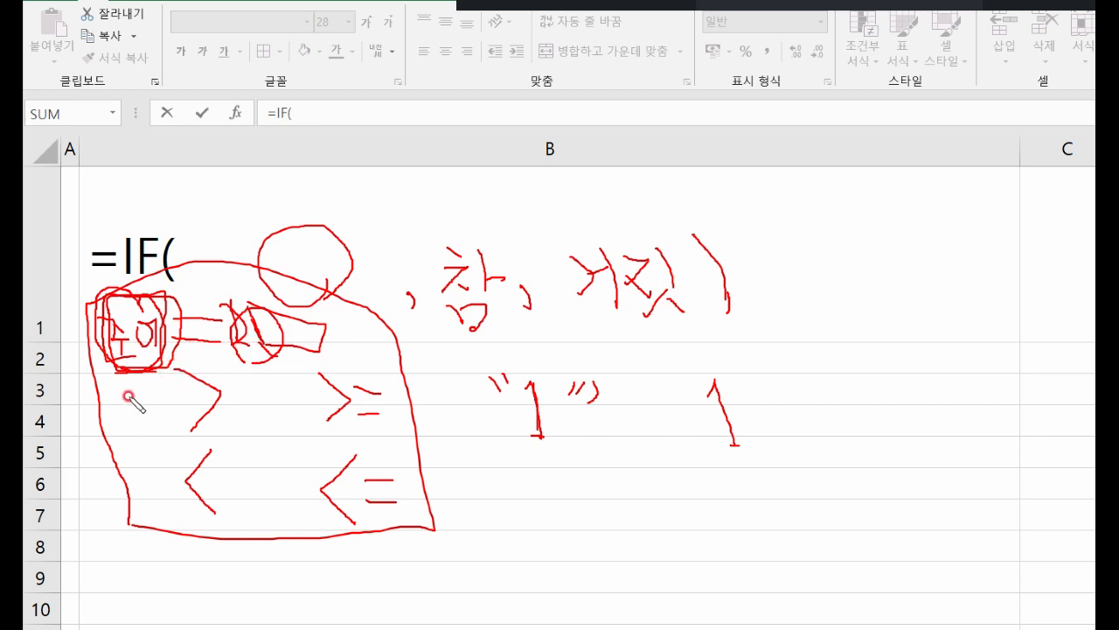
Handwrite 문자 before the > sign and "1" in double quotation marks after it as a text comparison example.
{"action": "mouse_move", "coordinate": [125, 396]}
{"action": "left_mouse_down"}
{"action": "mouse_move", "coordinate": [140, 439]}
{"action": "mouse_move", "coordinate": [166, 400]}
{"action": "mouse_move", "coordinate": [161, 427]}
{"action": "mouse_move", "coordinate": [184, 404]}
{"action": "mouse_move", "coordinate": [179, 429]}
{"action": "mouse_move", "coordinate": [198, 411]}
{"action": "left_mouse_up"}
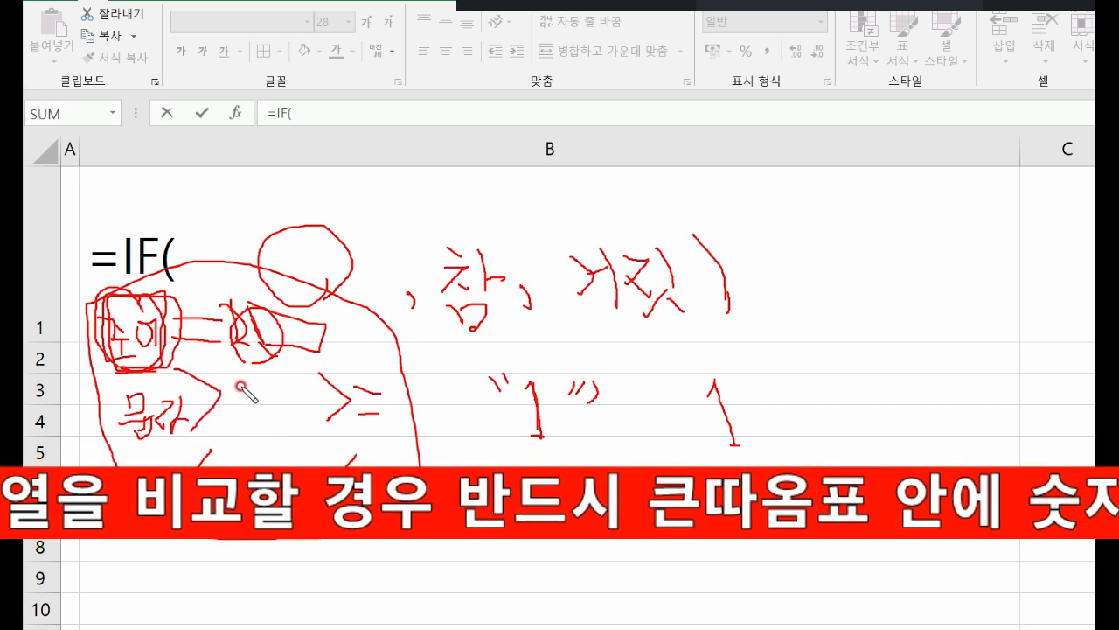
{"action": "left_click_drag", "start_coordinate": [237, 381], "coordinate": [240, 390]}
{"action": "left_click_drag", "start_coordinate": [244, 380], "coordinate": [246, 389]}
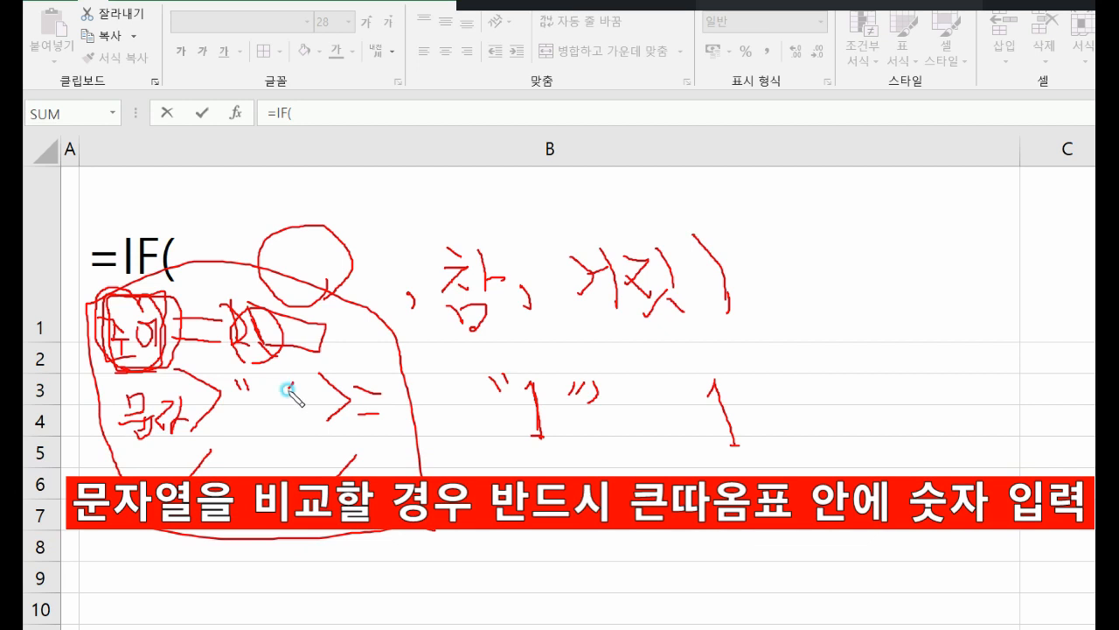
{"action": "left_click_drag", "start_coordinate": [260, 390], "coordinate": [265, 425]}
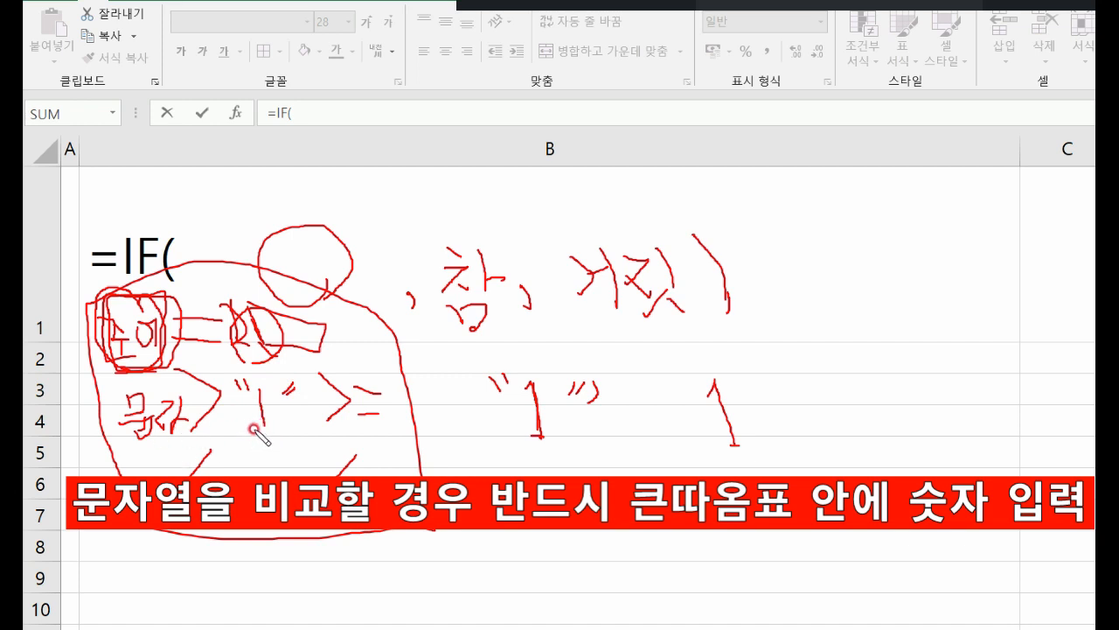
Underline the handwritten 참 and 거짓 arguments and circle the first comma separator.
{"action": "left_click_drag", "start_coordinate": [461, 347], "coordinate": [483, 354]}
{"action": "left_click_drag", "start_coordinate": [581, 340], "coordinate": [670, 359]}
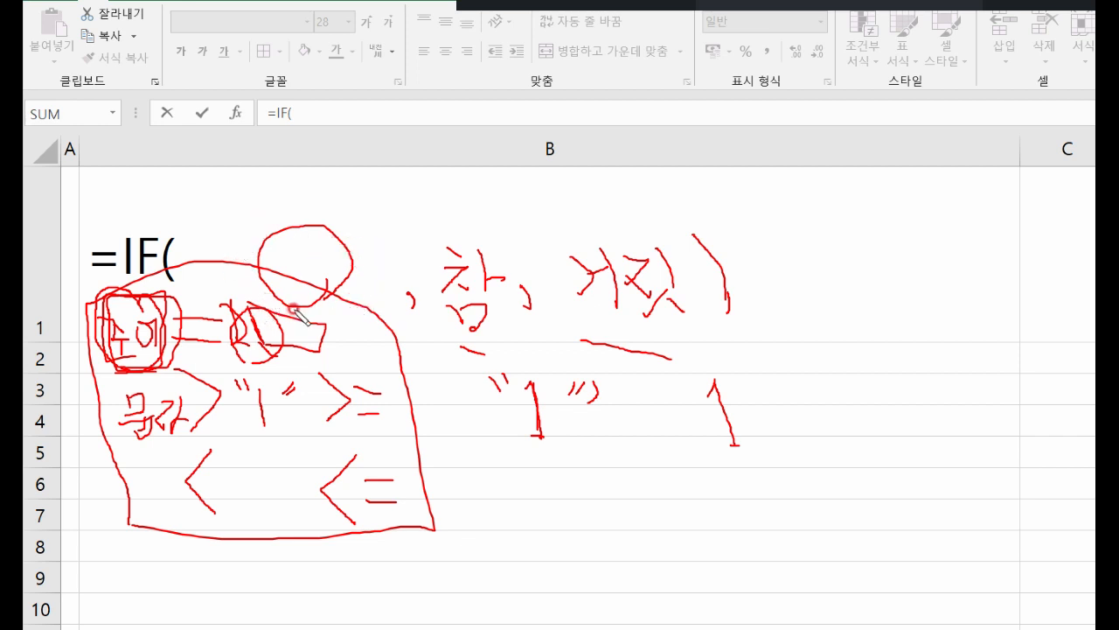
{"action": "left_click_drag", "start_coordinate": [432, 295], "coordinate": [407, 322]}
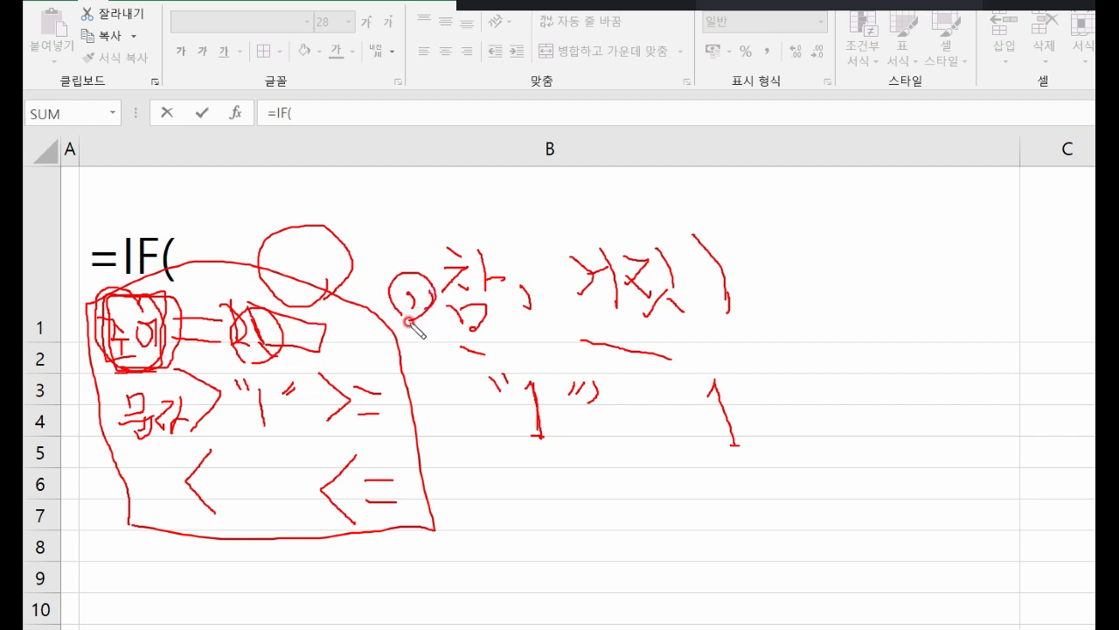
Underline the quoted and plain 1, circle the plain 1 and the operand position before the < sign, and mark the quoted 1.
{"action": "left_click", "coordinate": [504, 435]}
{"action": "left_click_drag", "start_coordinate": [505, 435], "coordinate": [575, 442]}
{"action": "left_click_drag", "start_coordinate": [699, 456], "coordinate": [736, 455]}
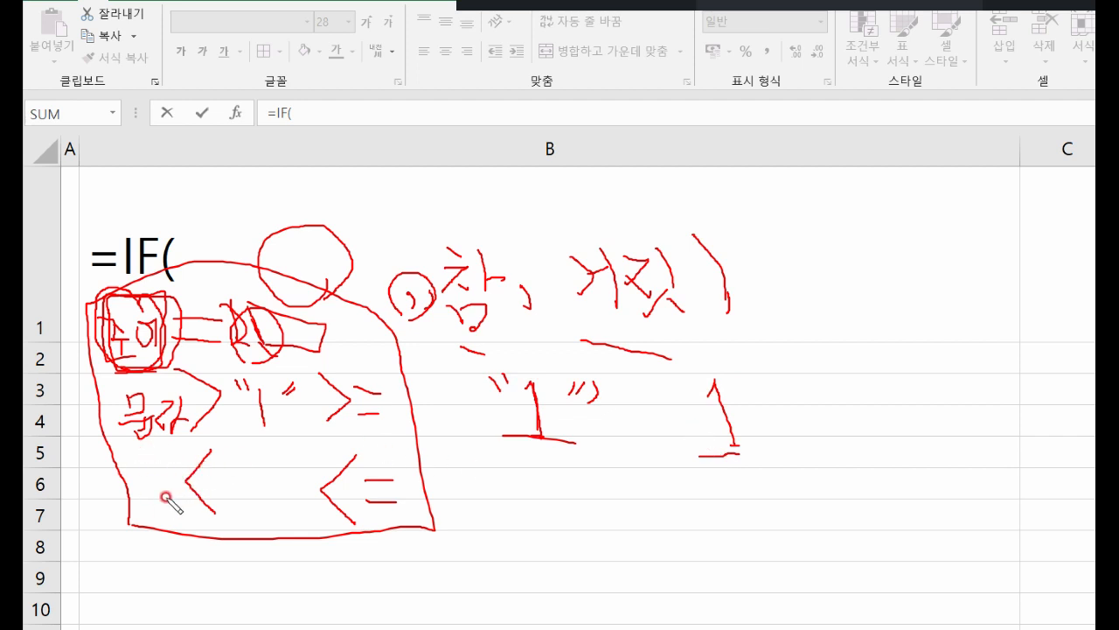
{"action": "mouse_move", "coordinate": [699, 444]}
{"action": "left_mouse_down"}
{"action": "mouse_move", "coordinate": [762, 392]}
{"action": "mouse_move", "coordinate": [739, 464]}
{"action": "mouse_move", "coordinate": [722, 465]}
{"action": "left_mouse_up"}
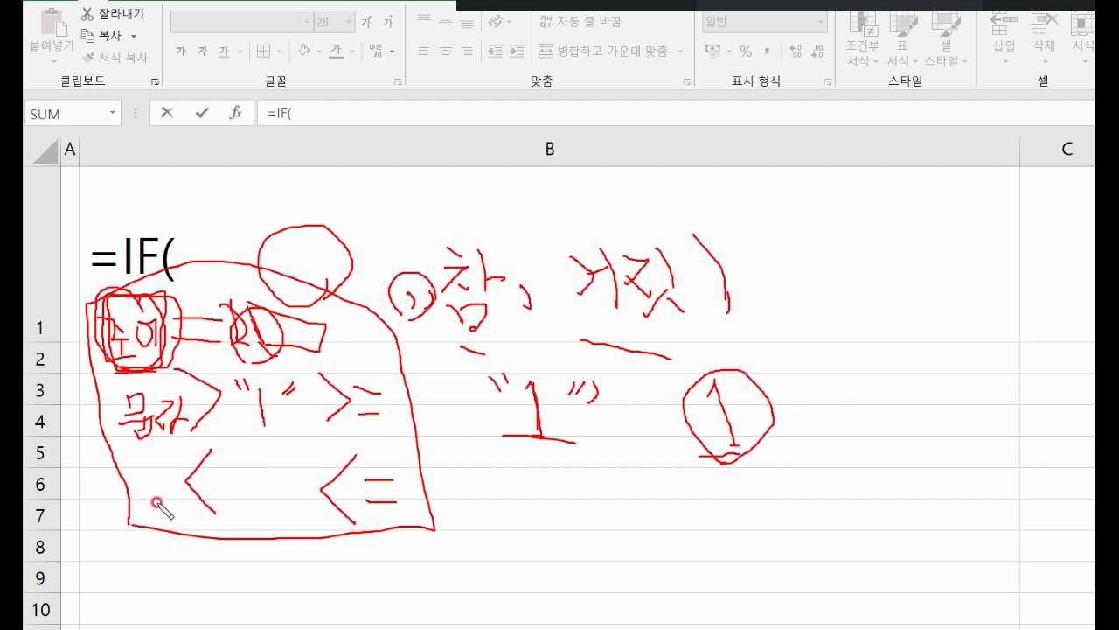
{"action": "mouse_move", "coordinate": [146, 506]}
{"action": "left_mouse_down"}
{"action": "mouse_move", "coordinate": [158, 464]}
{"action": "mouse_move", "coordinate": [143, 504]}
{"action": "left_mouse_up"}
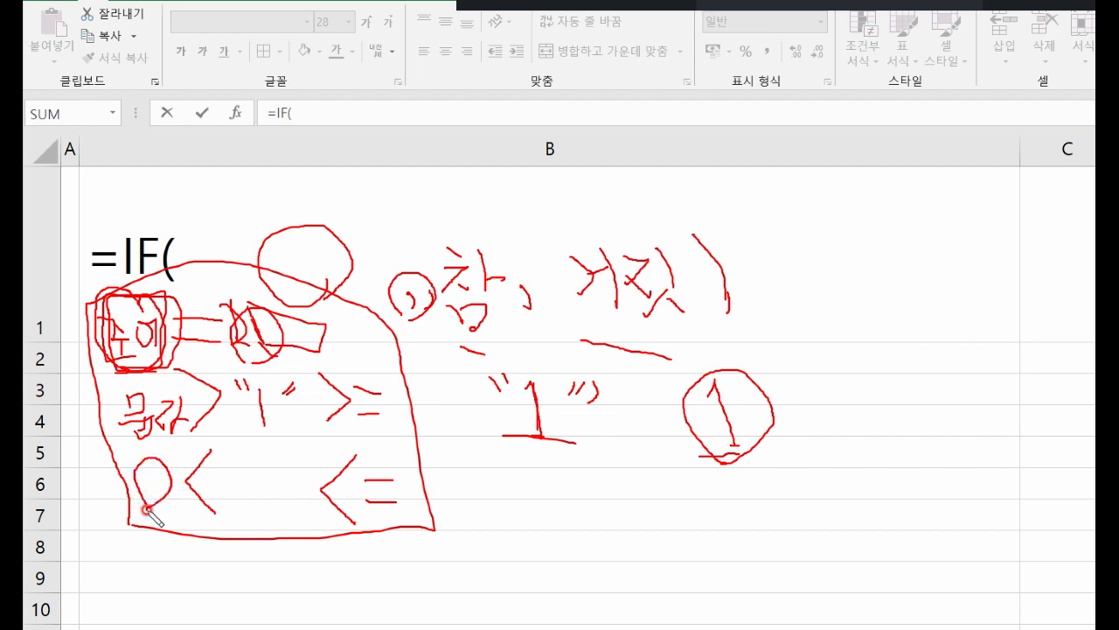
{"action": "left_click_drag", "start_coordinate": [558, 455], "coordinate": [484, 408]}
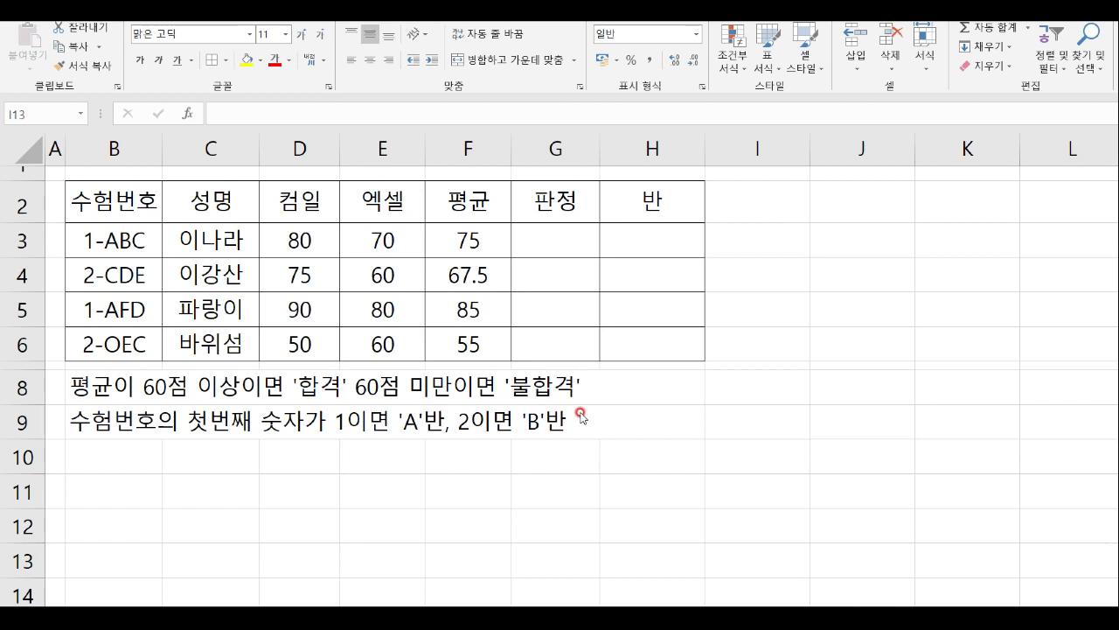
Start an IF formula in cell G3 with the logical test F3>=60.
{"action": "left_click", "coordinate": [558, 239]}
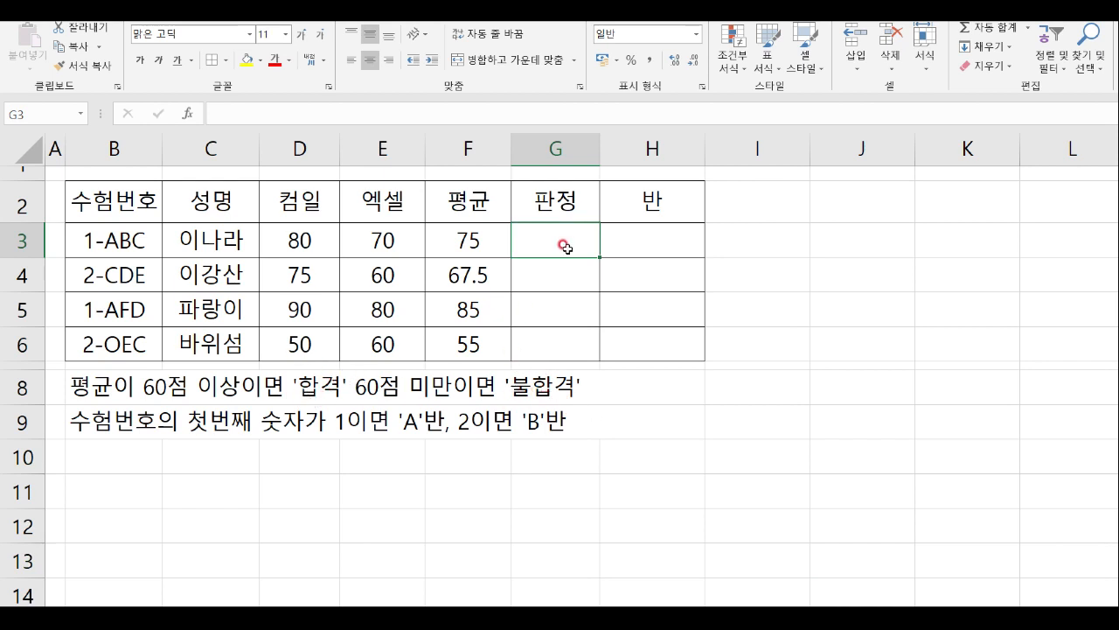
{"action": "type", "text": "="}
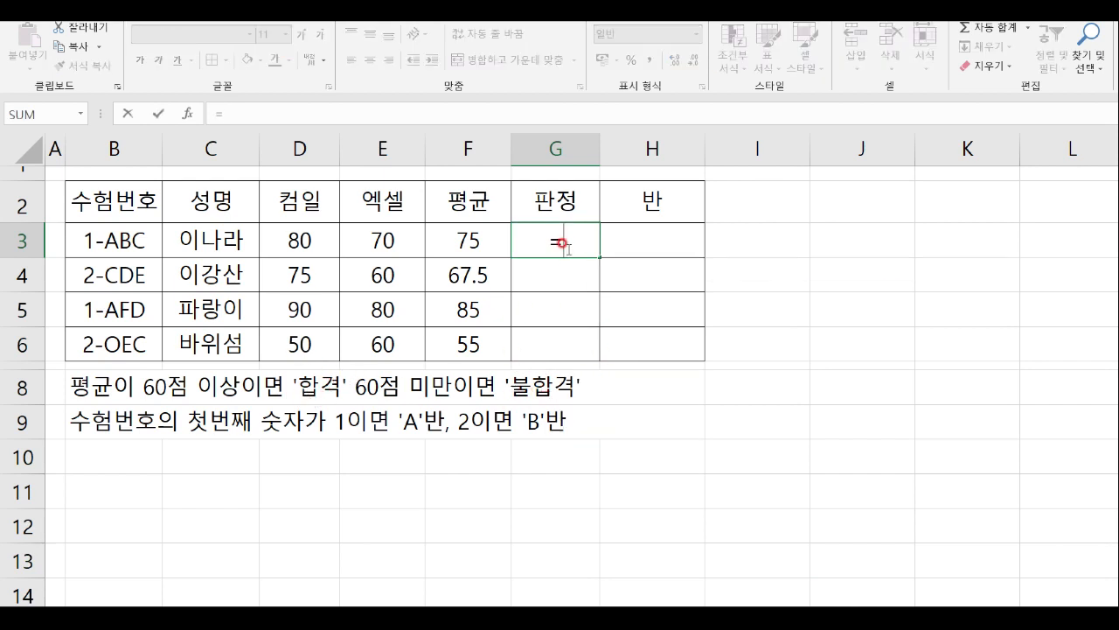
{"action": "type", "text": "IF("}
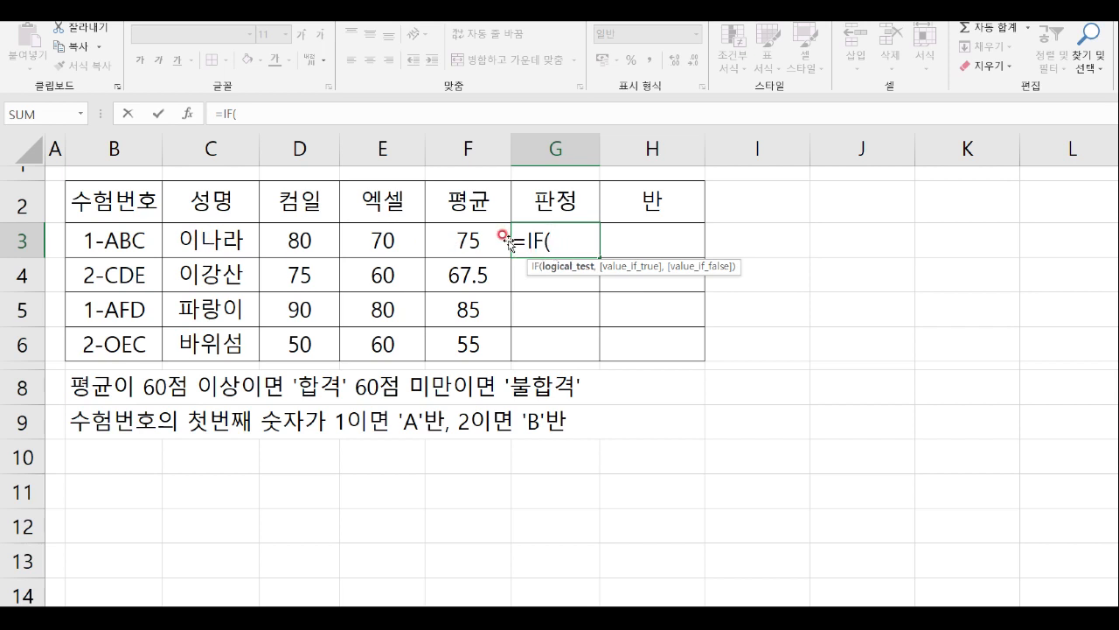
{"action": "left_click", "coordinate": [442, 237]}
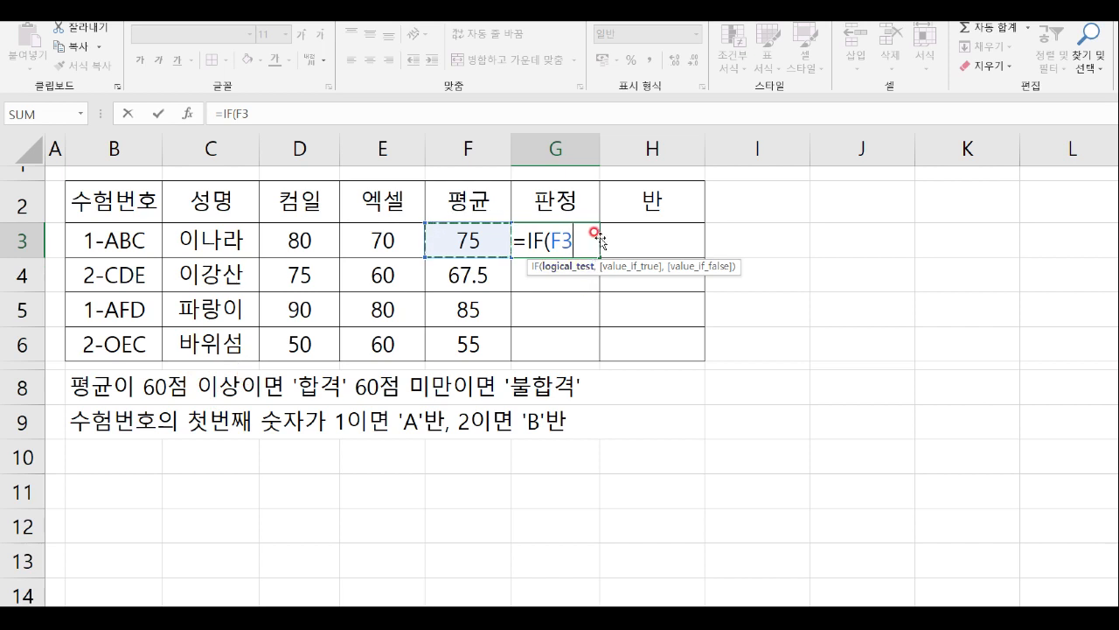
{"action": "type", "text": ">"}
{"action": "type", "text": "="}
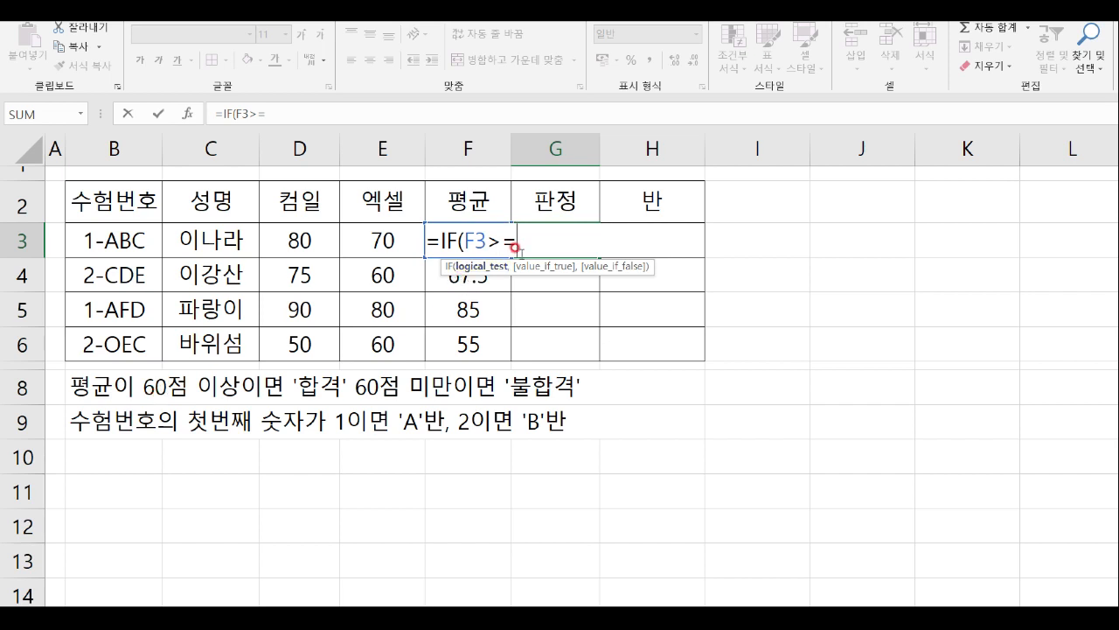
{"action": "type", "text": "60"}
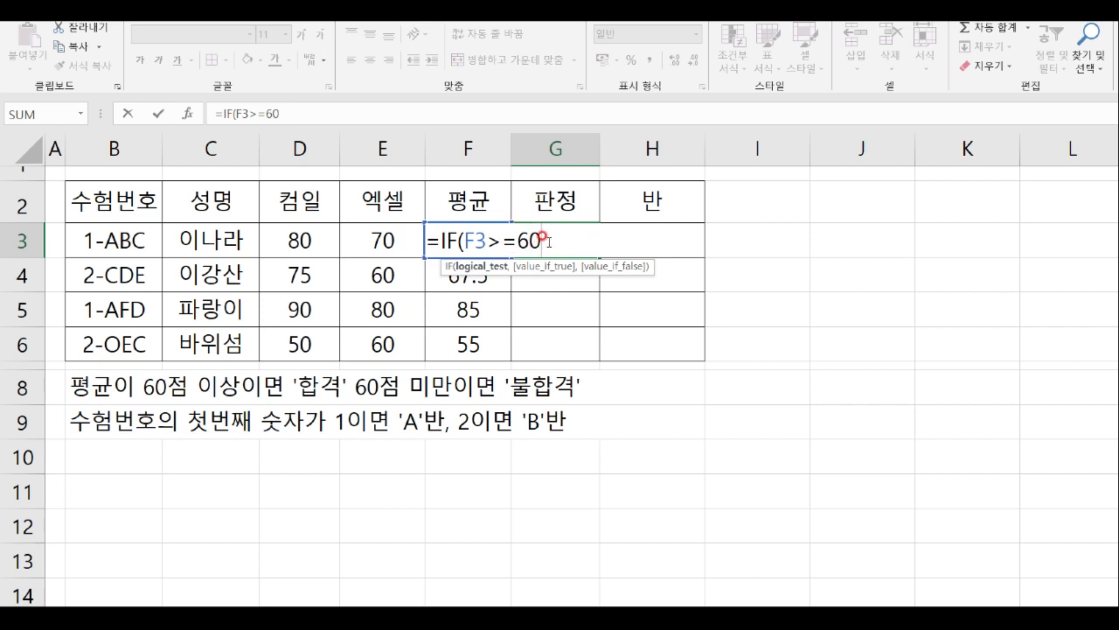
{"action": "type", "text": ","}
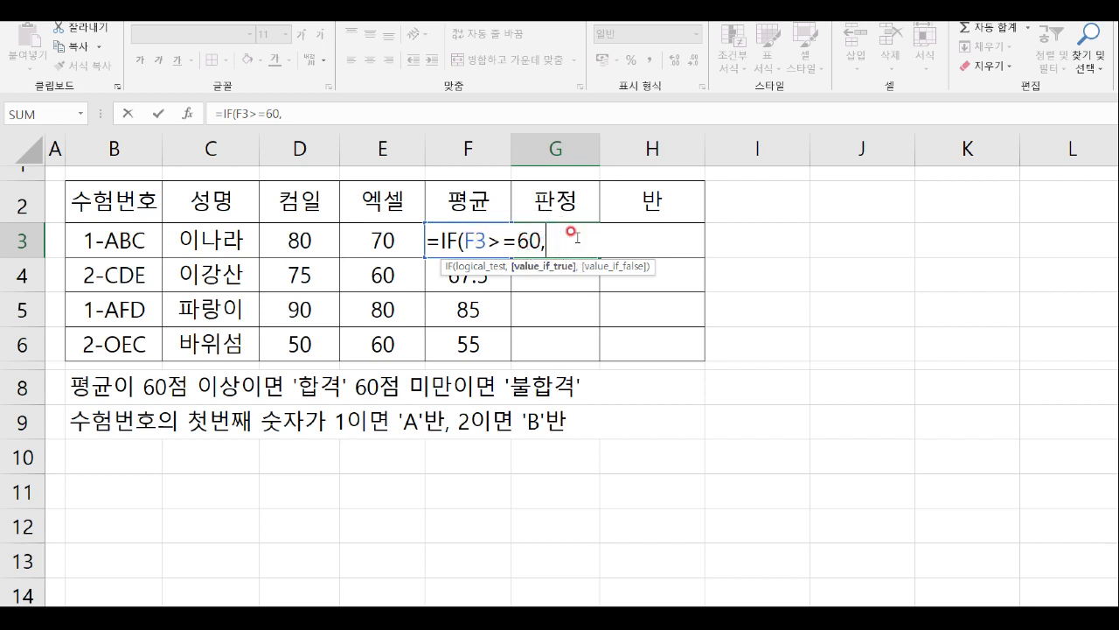
Complete the G3 formula with "합격" if true and "불합격" if false, and fill it down to G6.
{"action": "type", "text": "\"합격"}
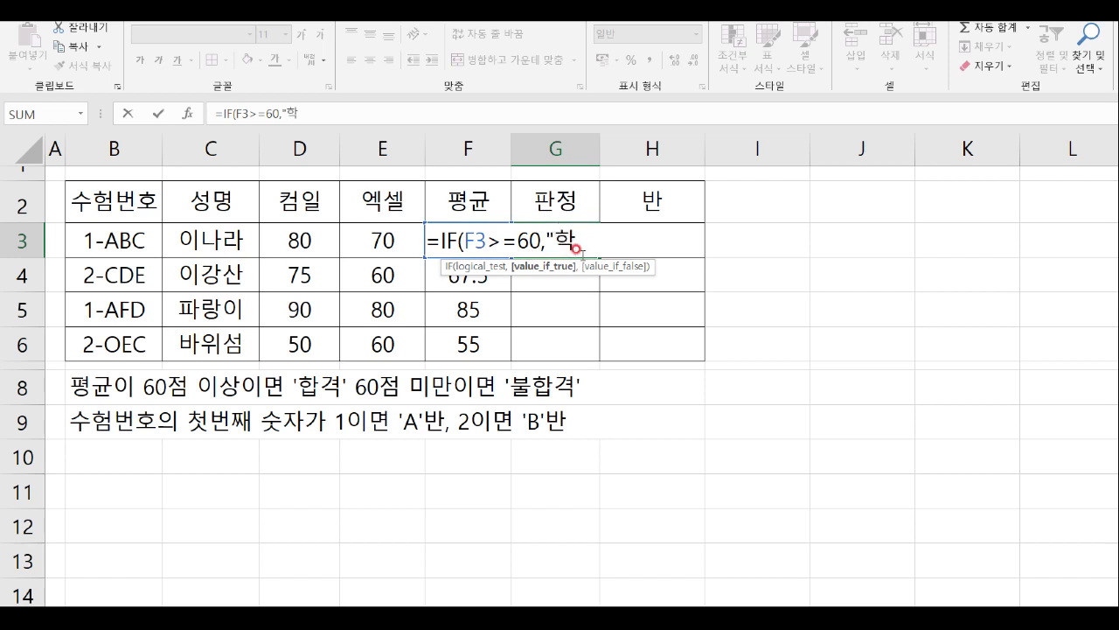
{"action": "type", "text": "\","}
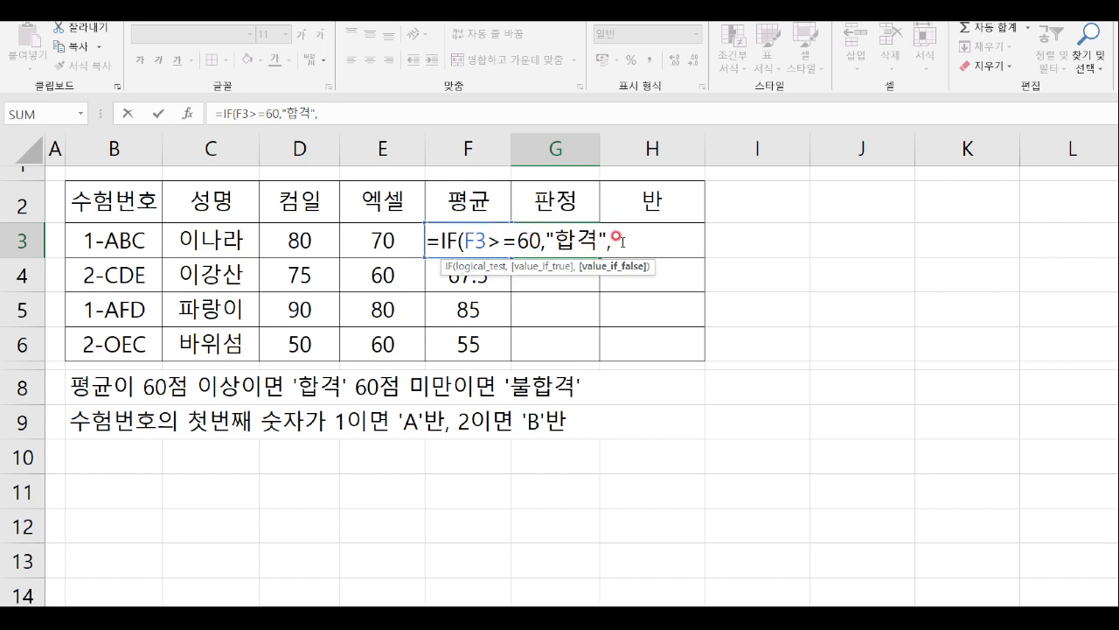
{"action": "type", "text": "\"불합겨ㄱ\""}
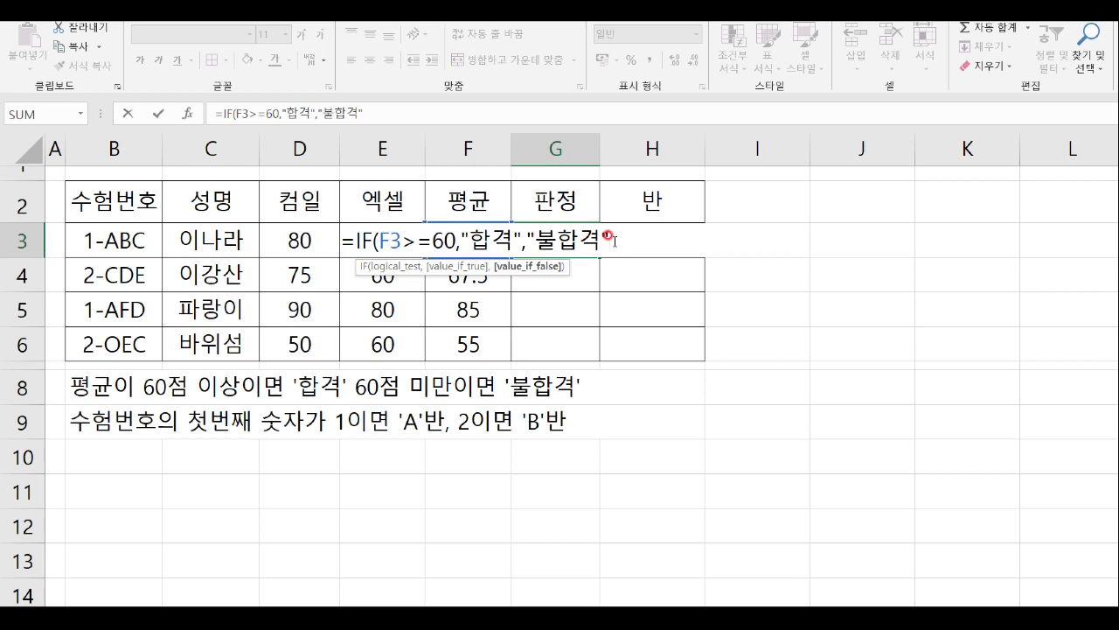
{"action": "type", "text": ")"}
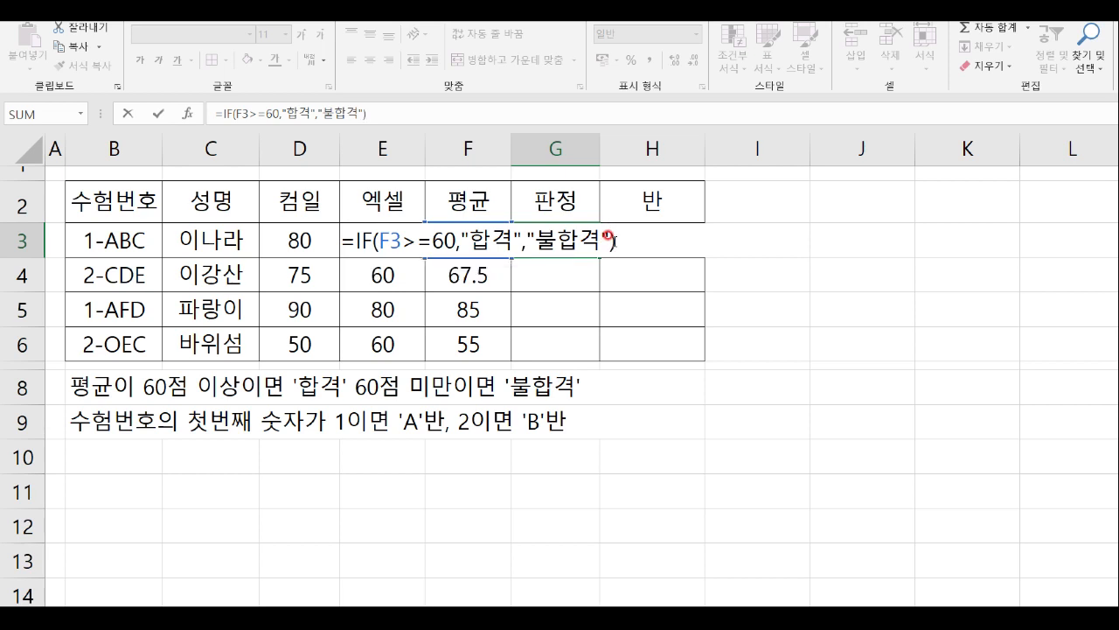
{"action": "key", "text": "Return"}
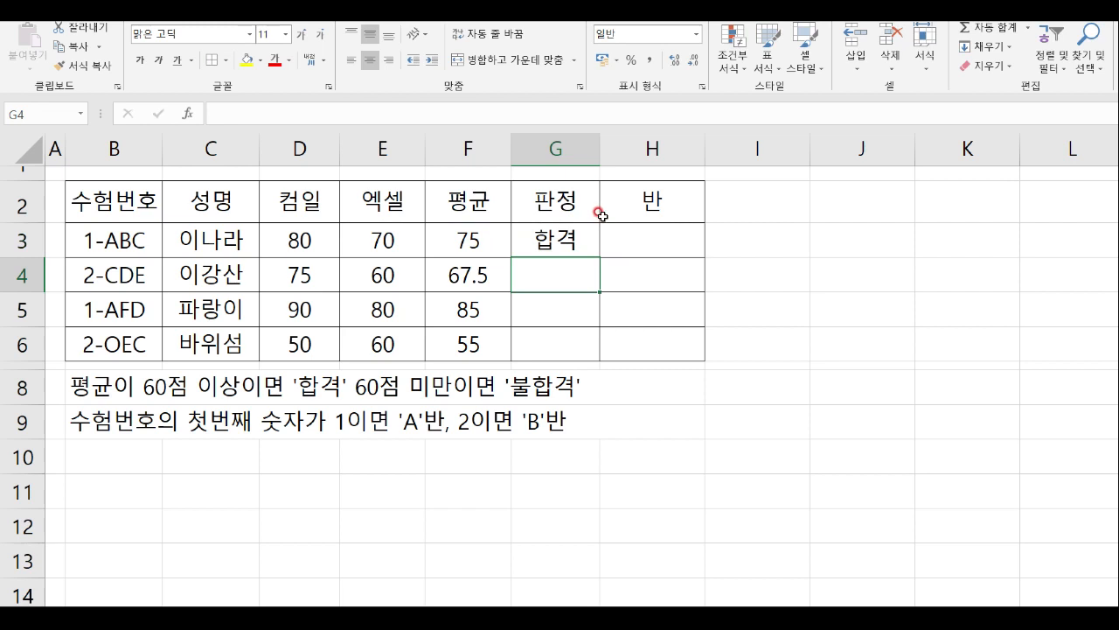
{"action": "left_click", "coordinate": [572, 235]}
{"action": "left_click_drag", "start_coordinate": [594, 256], "coordinate": [599, 350]}
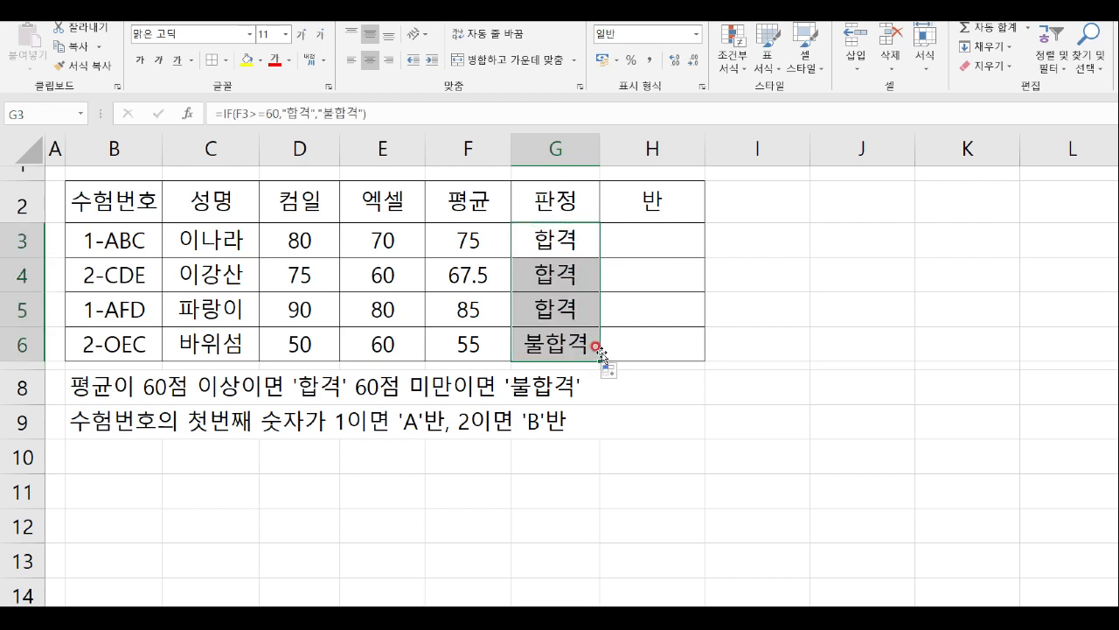
Start an IF formula in cell H3 of the 반 column.
{"action": "left_click", "coordinate": [622, 227]}
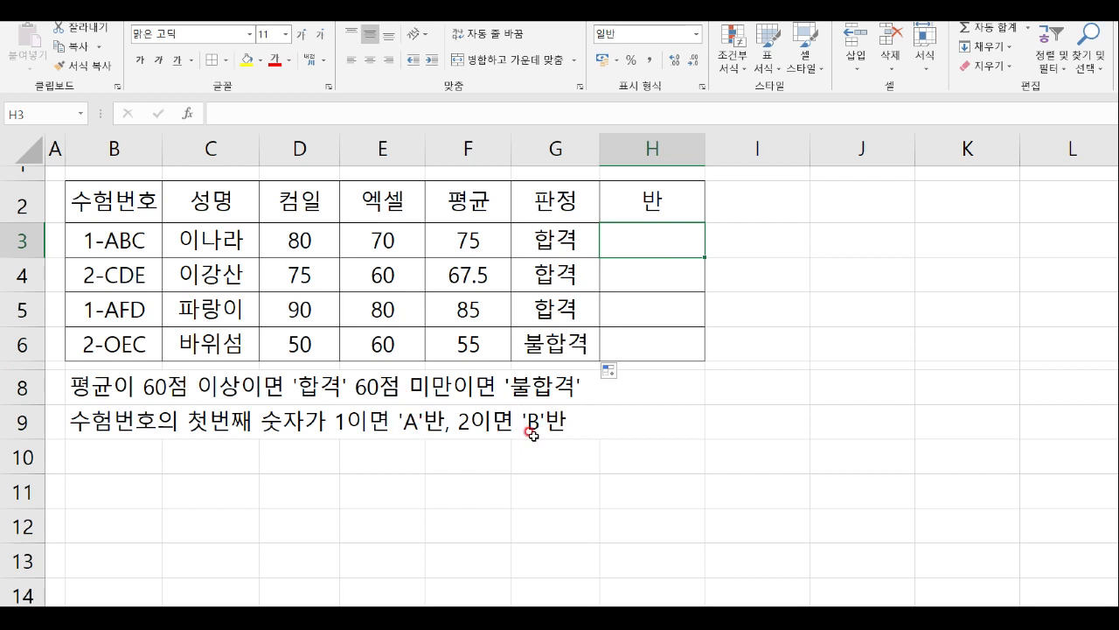
{"action": "double_click", "coordinate": [612, 248]}
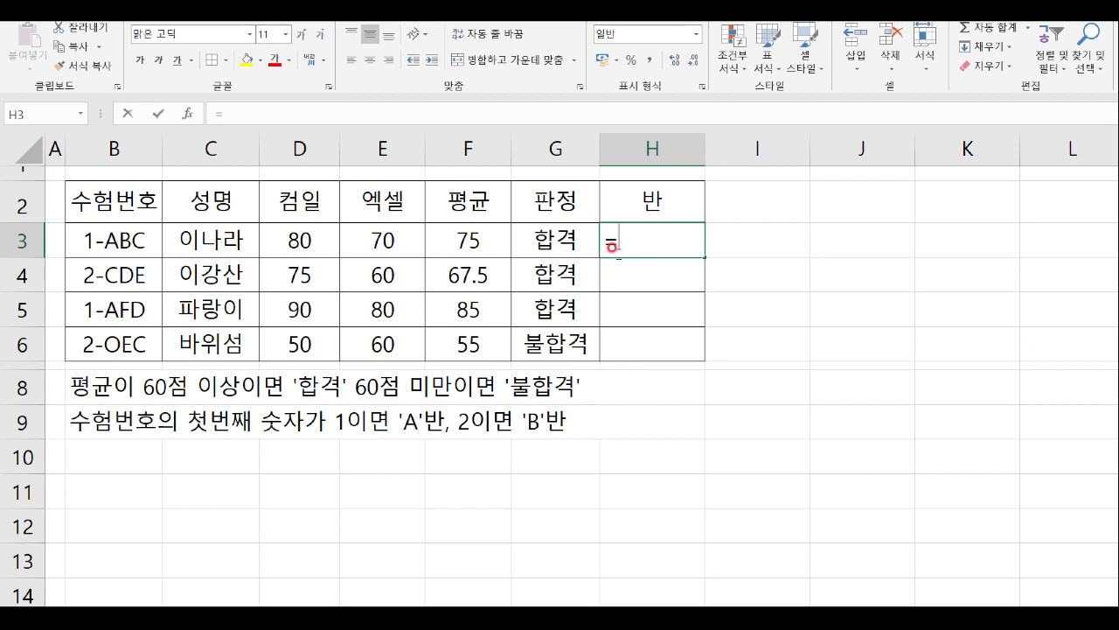
{"action": "type", "text": "=IF("}
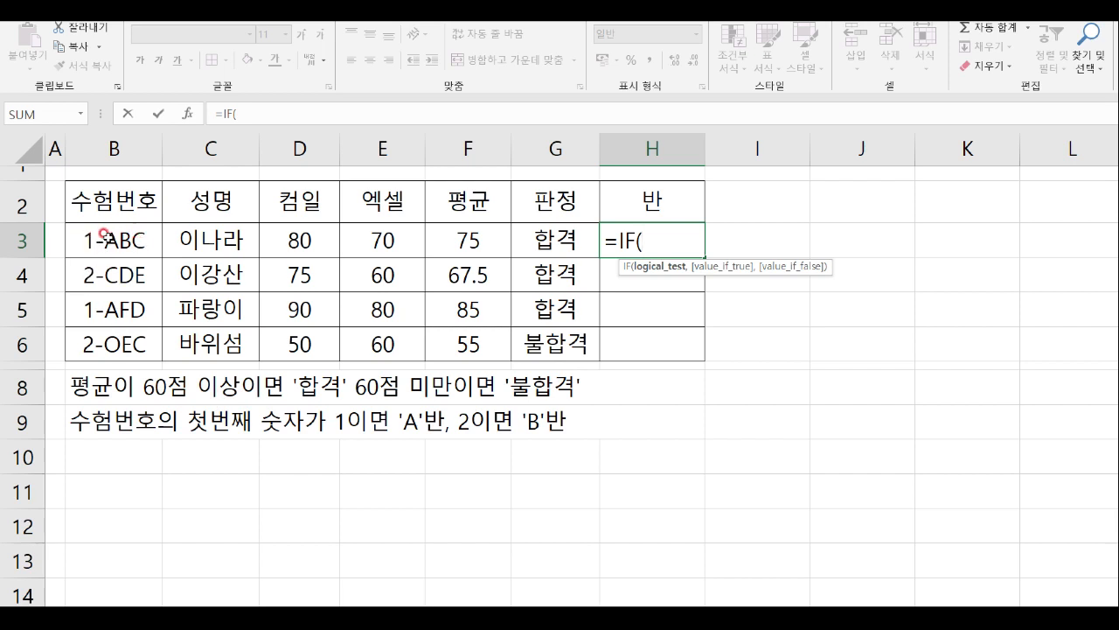
{"action": "left_click", "coordinate": [105, 236]}
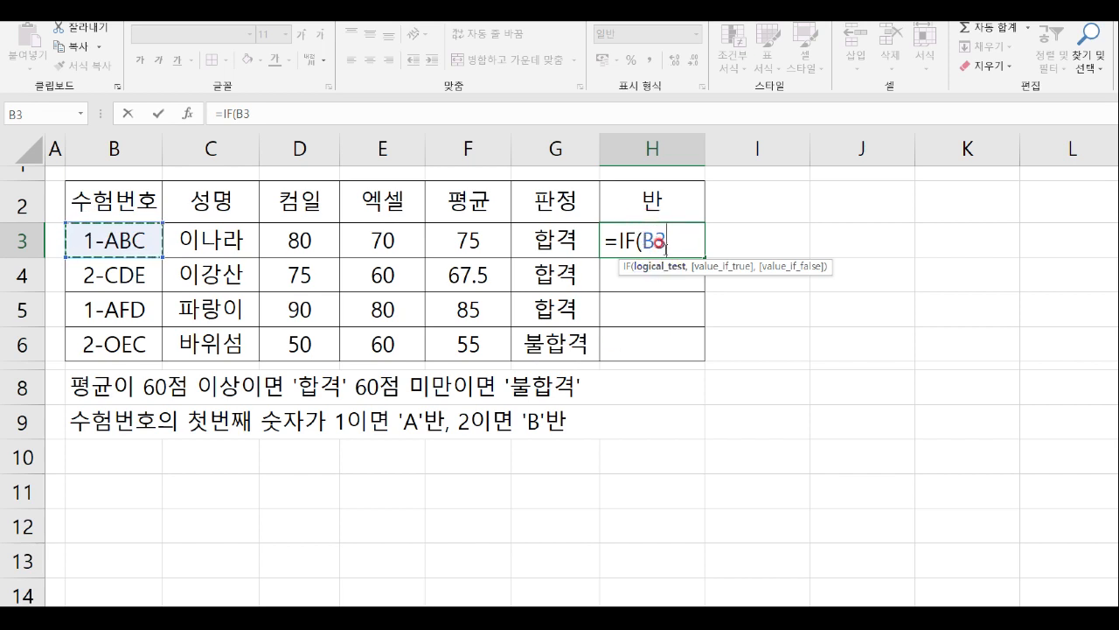
{"action": "key", "text": "BackSpace"}
{"action": "key", "text": "BackSpace"}
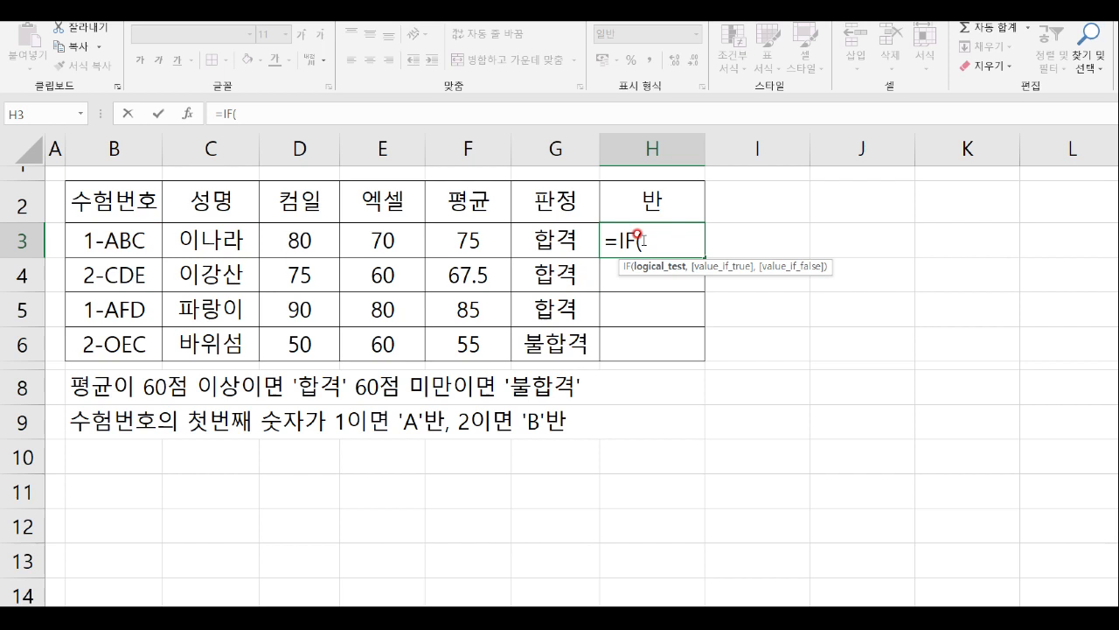
Nest LEFT(B3,1) as the beginning of the IF logical test in H3.
{"action": "type", "text": "L"}
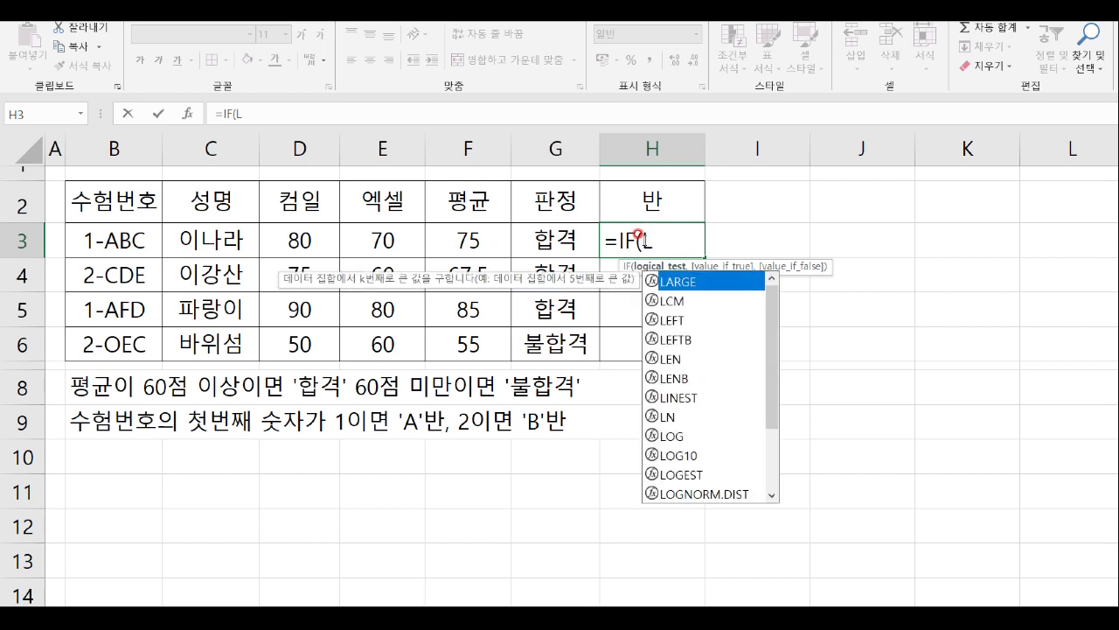
{"action": "type", "text": "EF"}
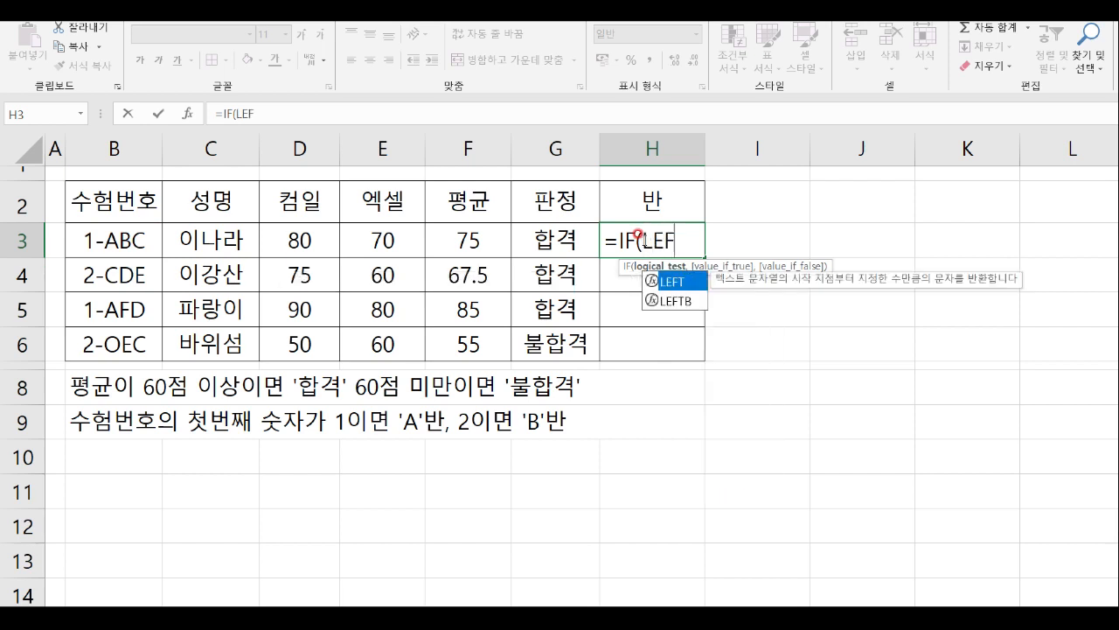
{"action": "double_click", "coordinate": [681, 281]}
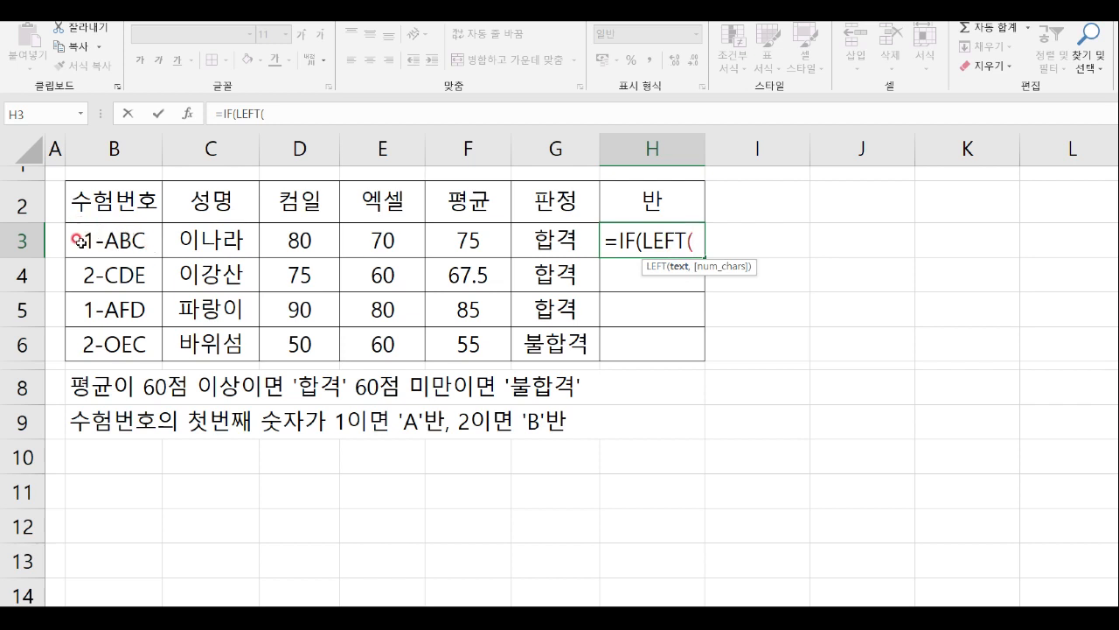
{"action": "left_click", "coordinate": [144, 238]}
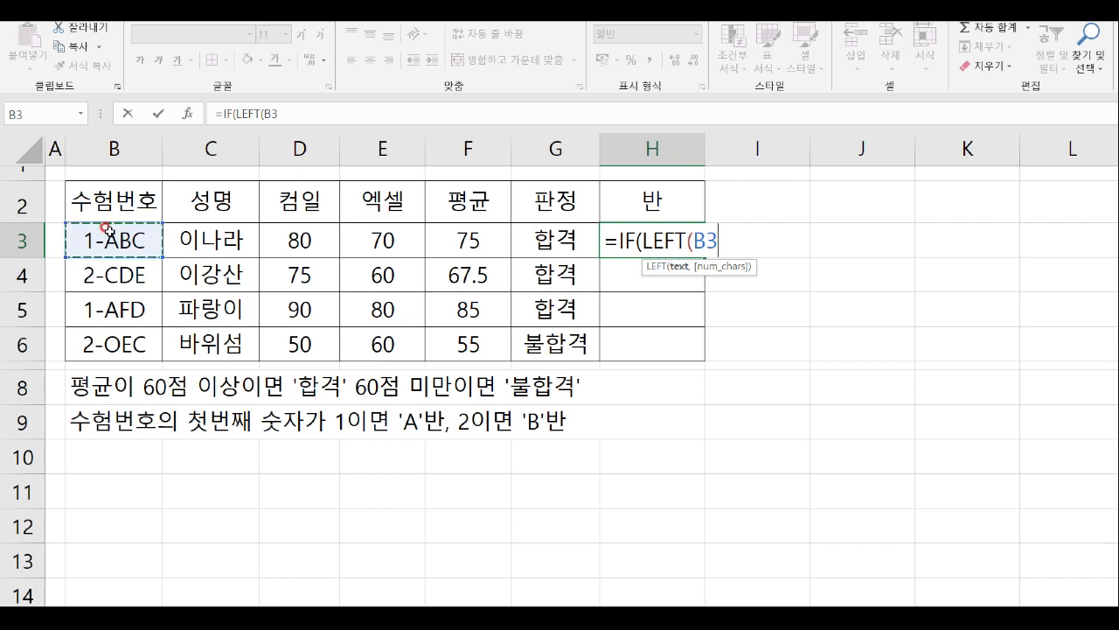
{"action": "type", "text": ",1"}
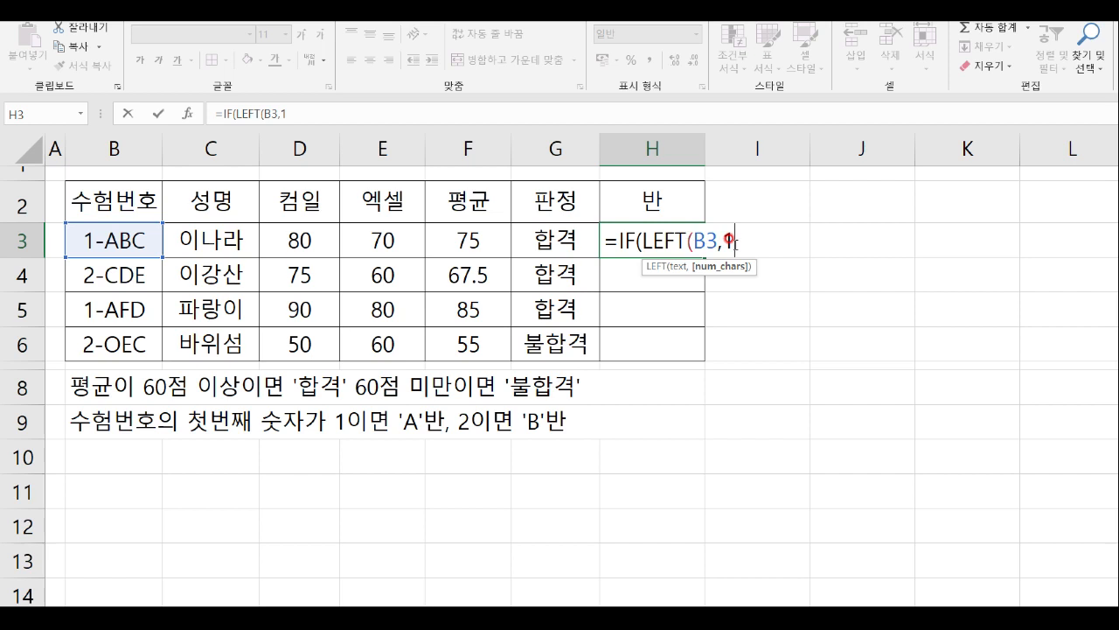
{"action": "type", "text": ")"}
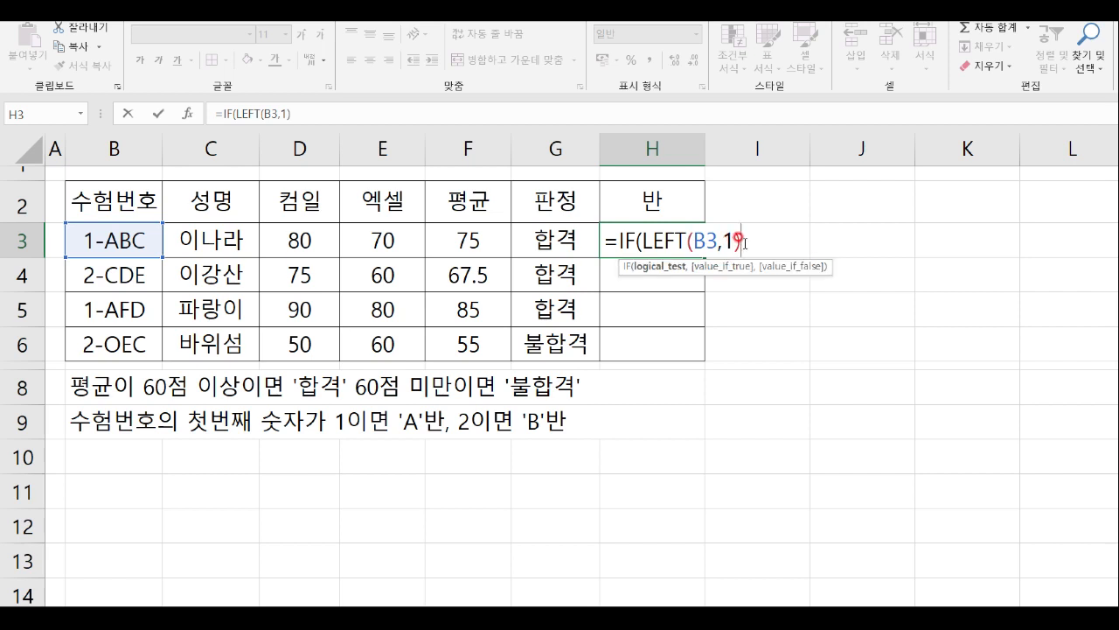
Highlight LEFT(B3,1) in the H3 formula and extend the logical test with =1, using 1 as a plain number.
{"action": "mouse_move", "coordinate": [739, 240]}
{"action": "left_mouse_down"}
{"action": "mouse_move", "coordinate": [641, 226]}
{"action": "mouse_move", "coordinate": [617, 240]}
{"action": "mouse_move", "coordinate": [715, 234]}
{"action": "mouse_move", "coordinate": [747, 254]}
{"action": "left_mouse_up"}
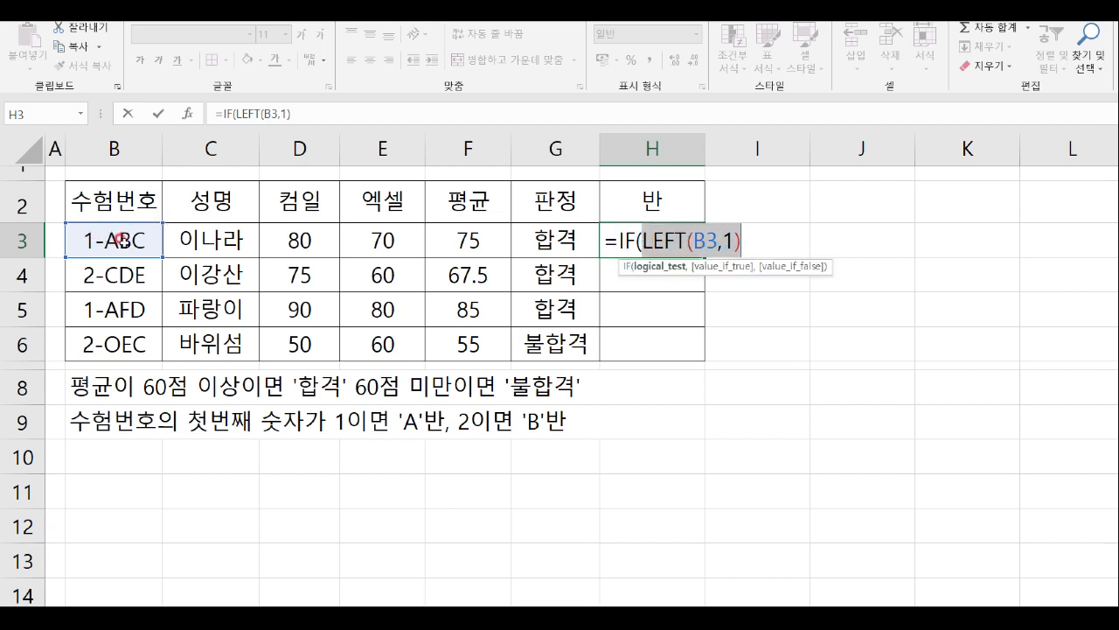
{"action": "left_click", "coordinate": [740, 241]}
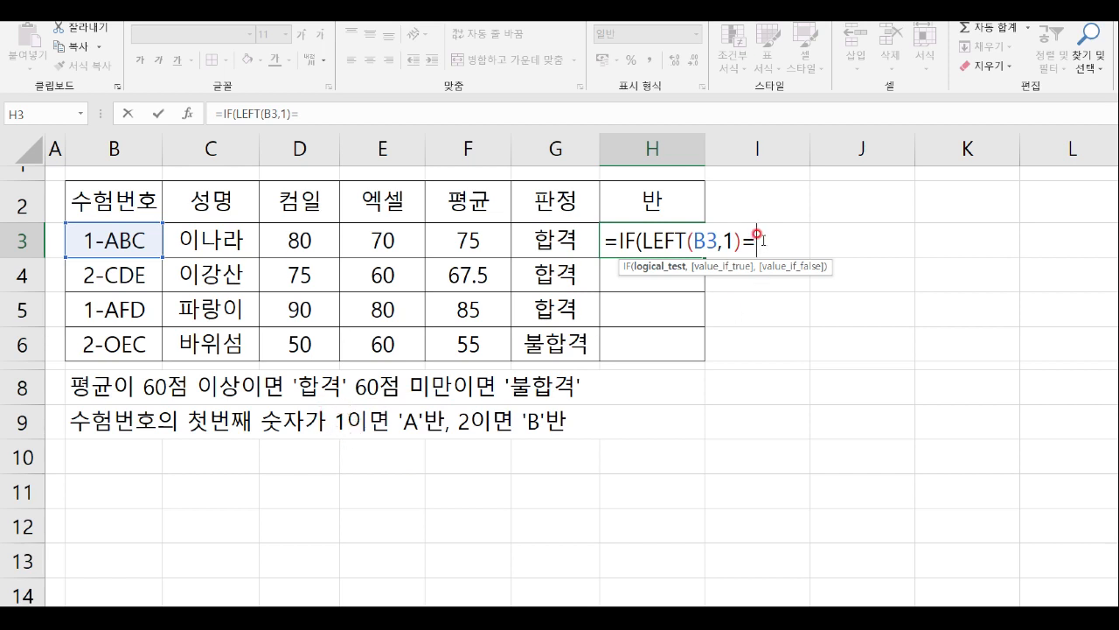
{"action": "left_click_drag", "start_coordinate": [744, 244], "coordinate": [644, 239]}
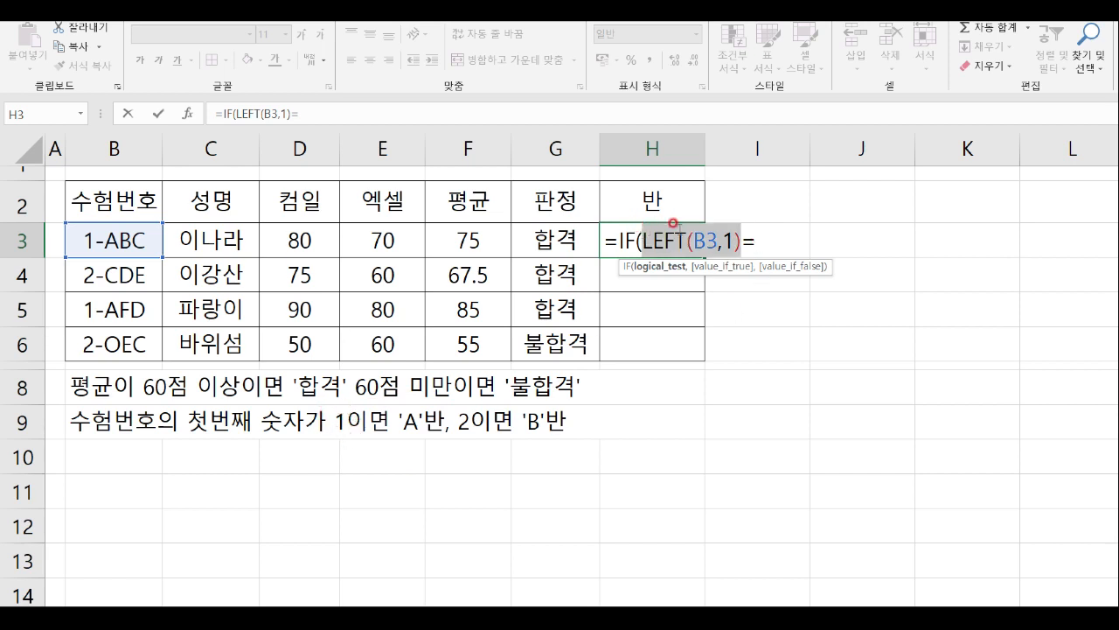
{"action": "left_click", "coordinate": [759, 244]}
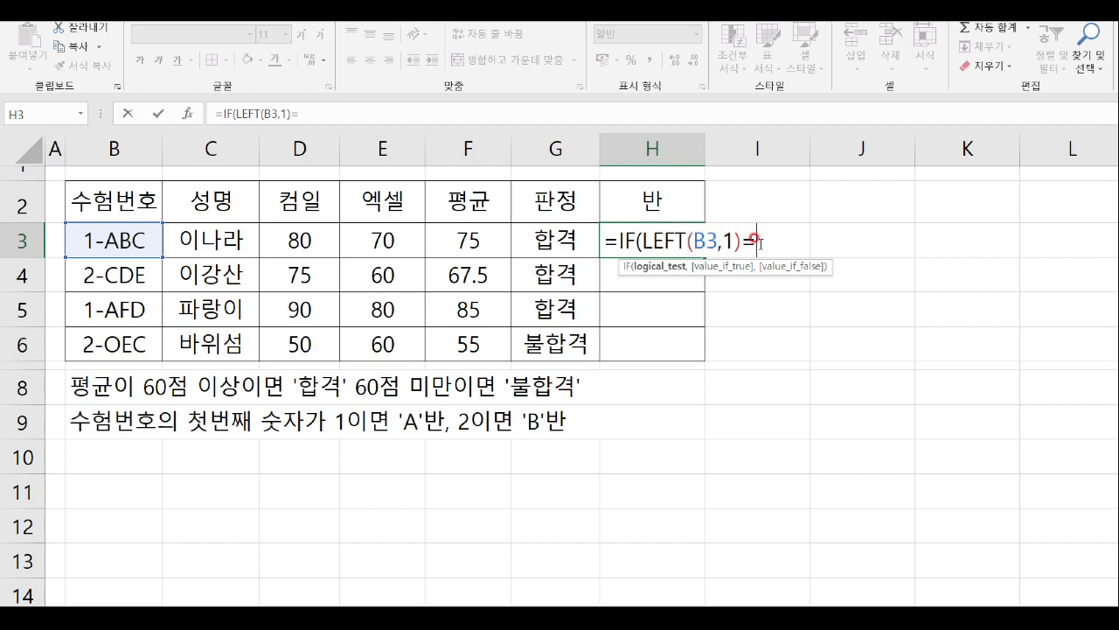
{"action": "type", "text": "=1"}
Highlight the LEFT(B3,1) expression and its B3 argument in the H3 formula to examine the data type it returns.
{"action": "left_click_drag", "start_coordinate": [643, 241], "coordinate": [741, 245]}
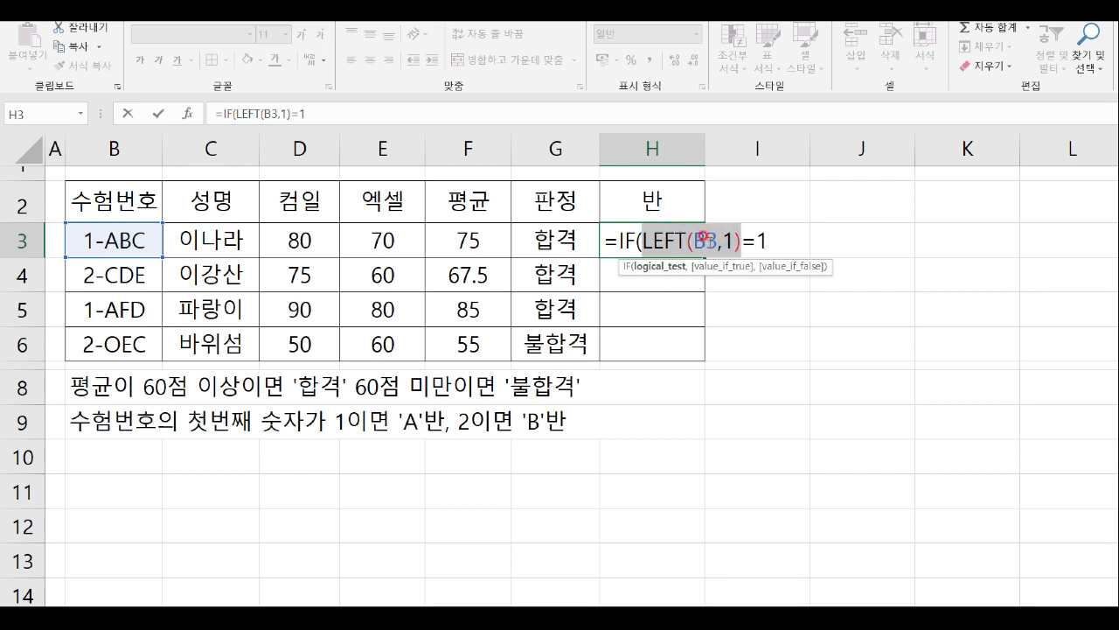
{"action": "left_click", "coordinate": [702, 238]}
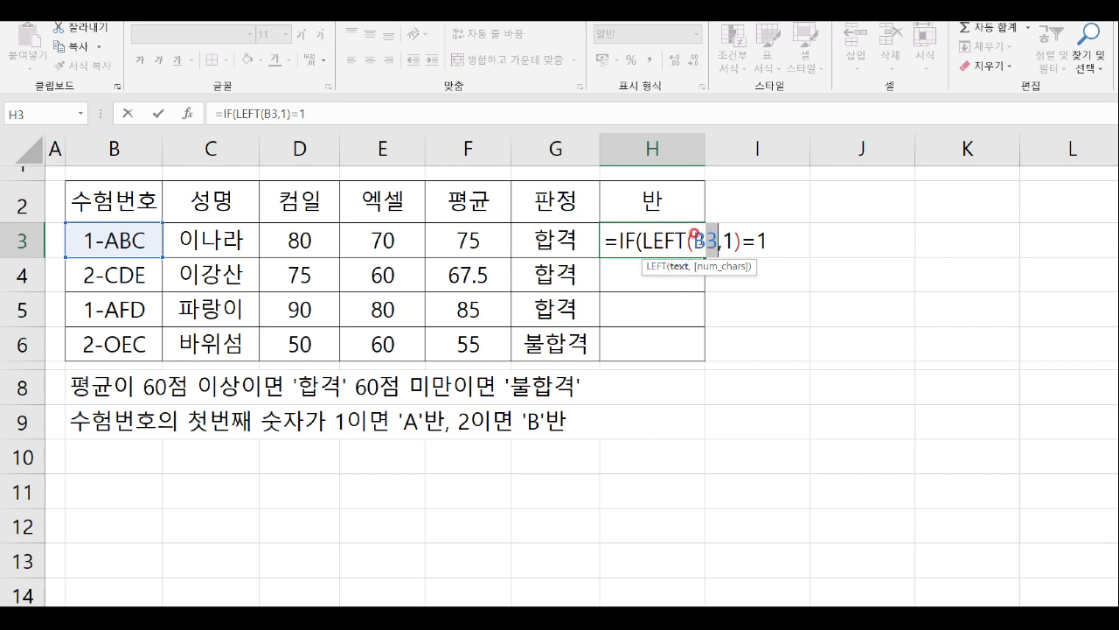
{"action": "left_click", "coordinate": [693, 229]}
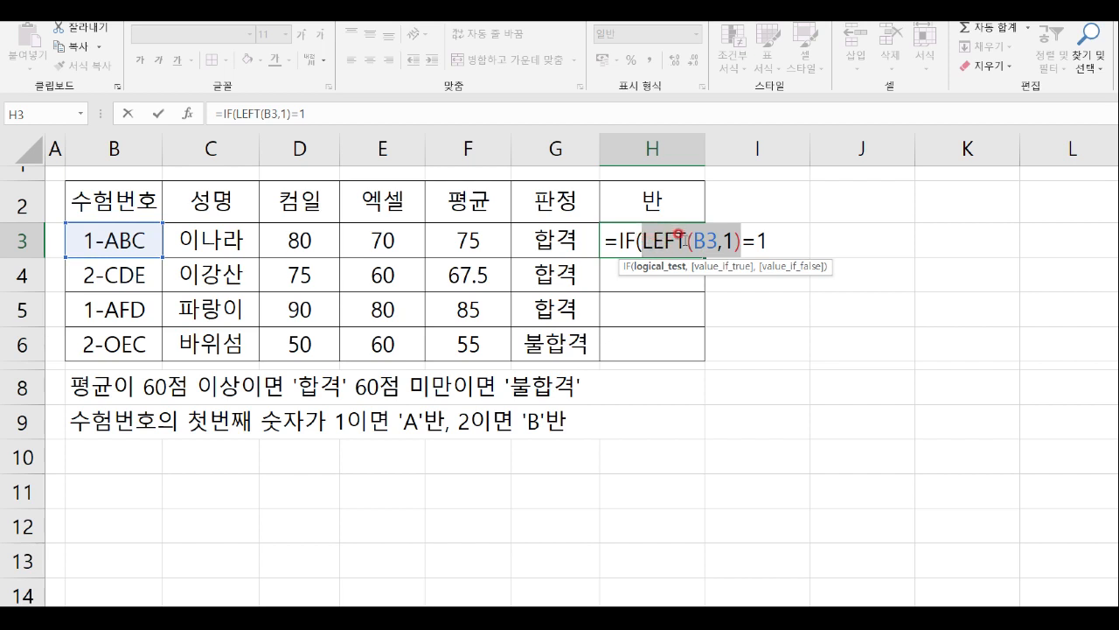
Replace the plain 1 in the H3 comparison with the quoted text "1" and end the logical test with a comma.
{"action": "left_click", "coordinate": [758, 242]}
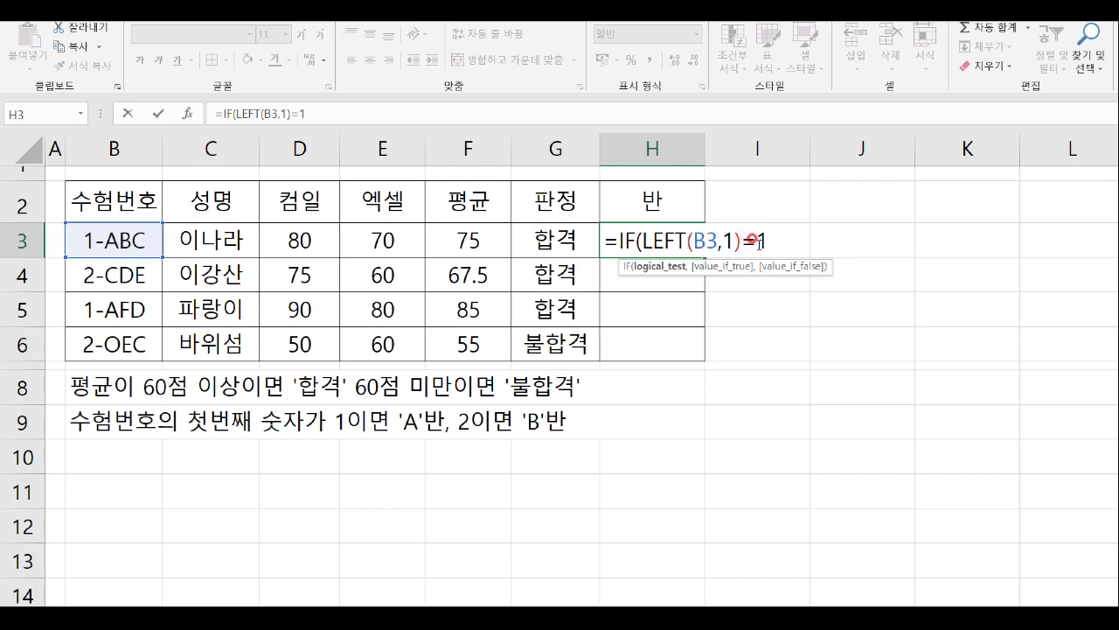
{"action": "key", "text": "BackSpace"}
{"action": "type", "text": "\"1"}
{"action": "left_click_drag", "start_coordinate": [754, 240], "coordinate": [787, 238]}
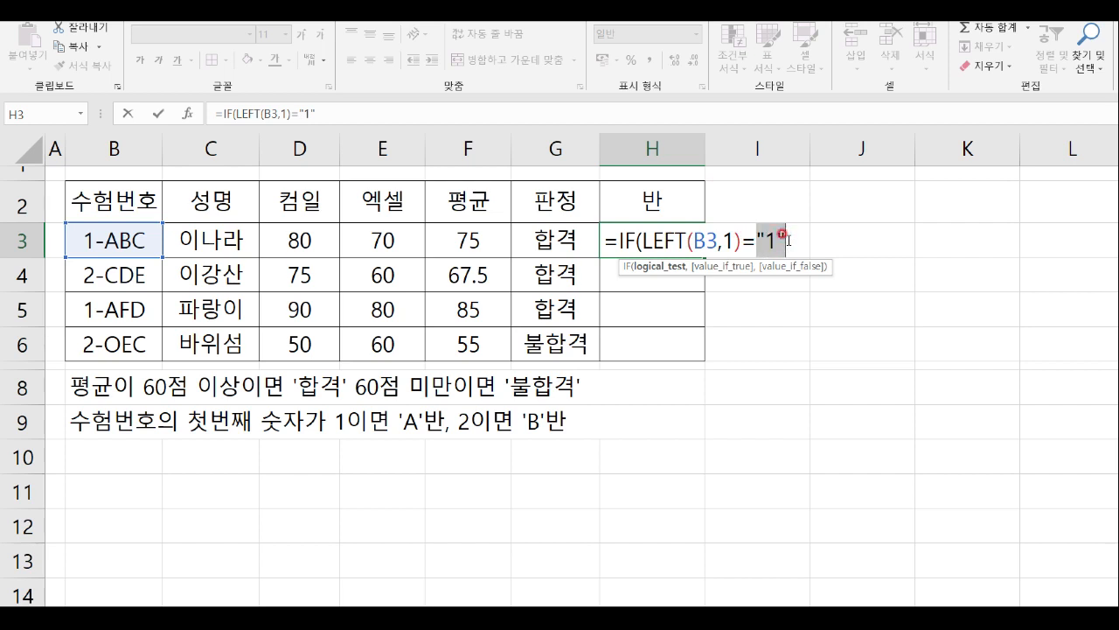
{"action": "left_click", "coordinate": [757, 232]}
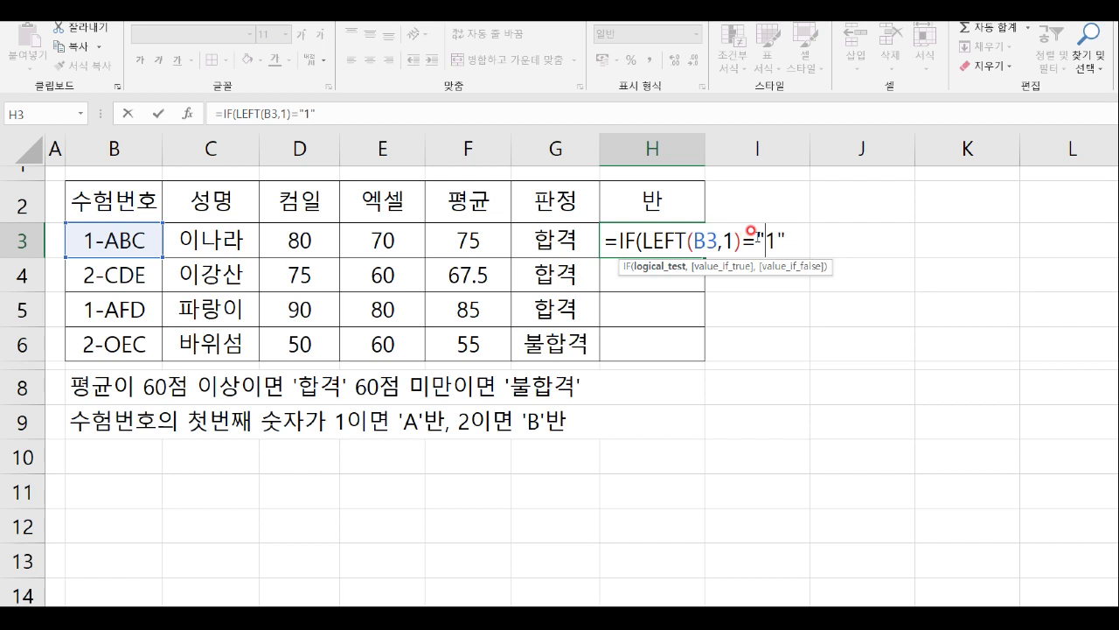
{"action": "left_click", "coordinate": [787, 241]}
{"action": "type", "text": ","}
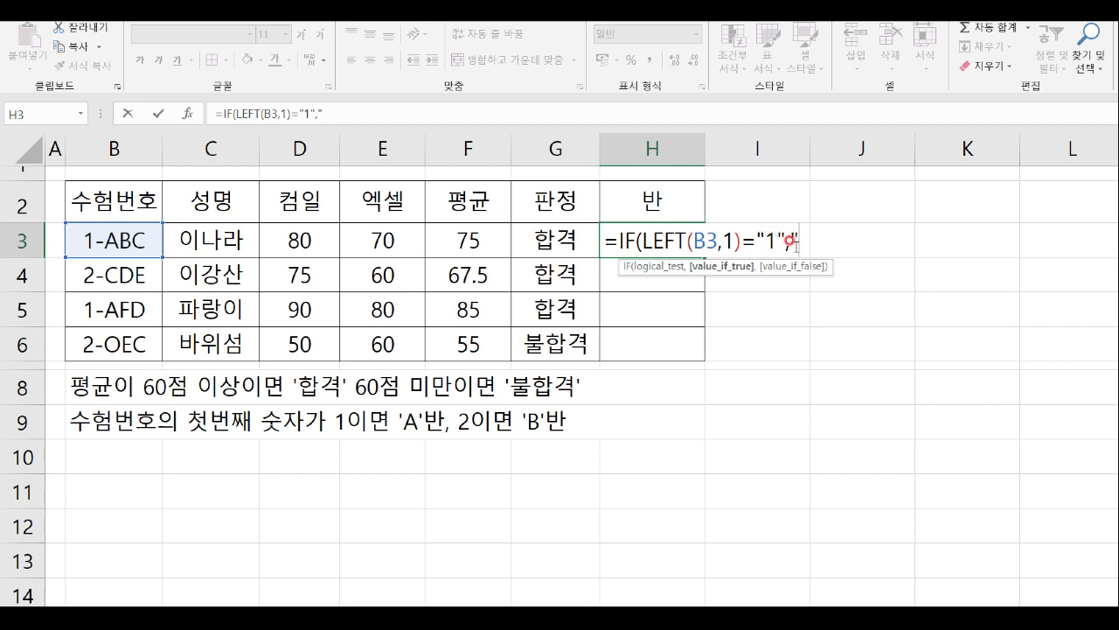
Complete the H3 formula with "A반" as the true value and "B반" as the false value, and enter it.
{"action": "type", "text": "\"A반\","}
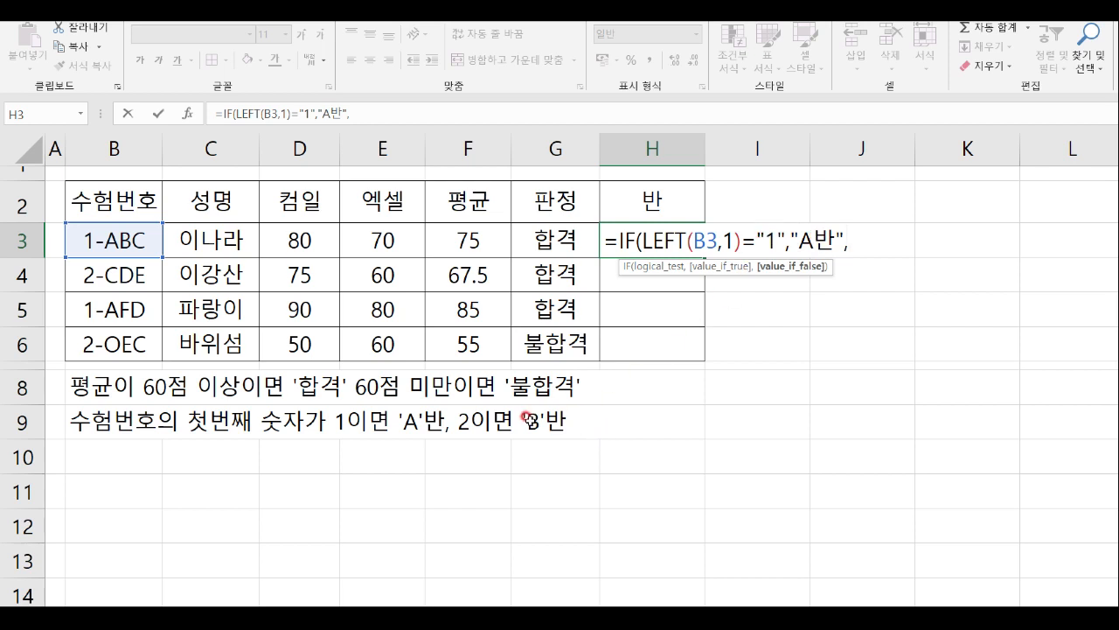
{"action": "type", "text": "\""}
{"action": "type", "text": "B반\""}
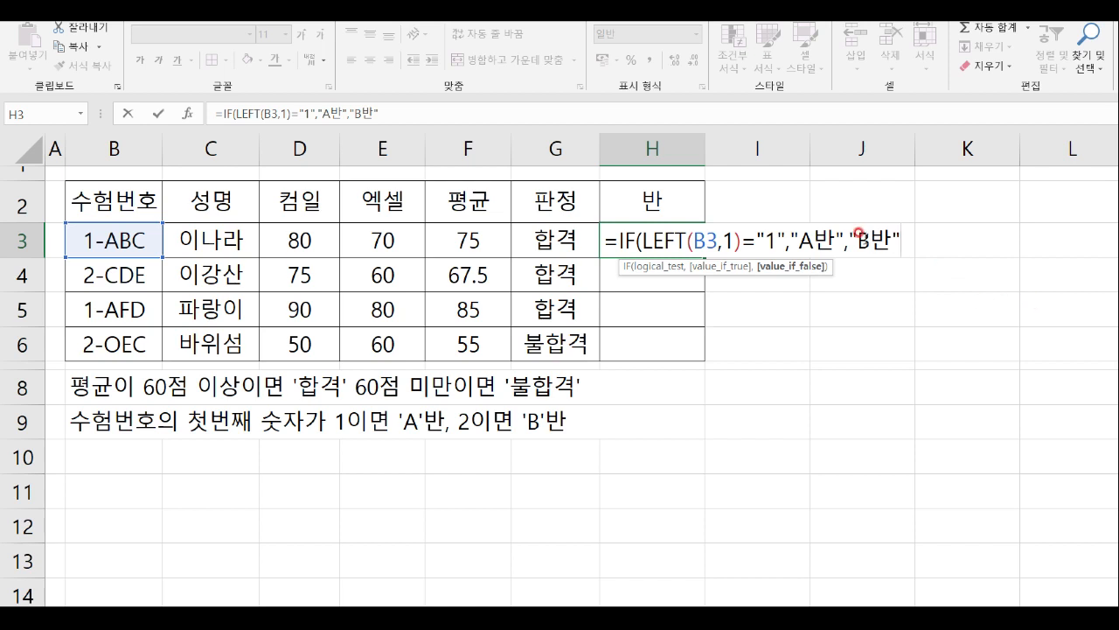
{"action": "type", "text": ")"}
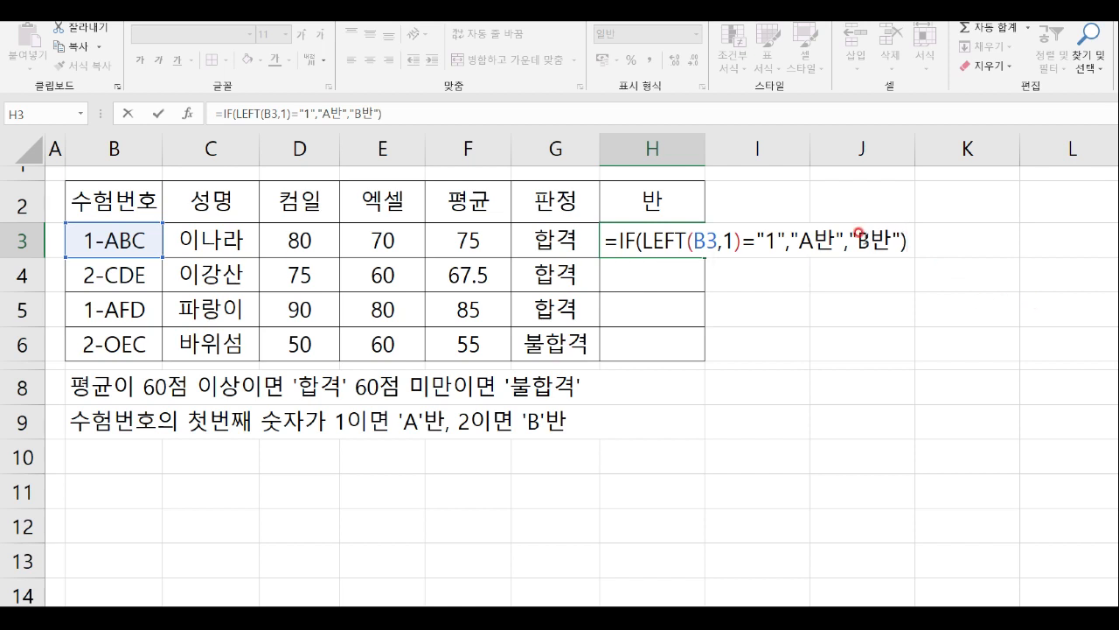
{"action": "key", "text": "Return"}
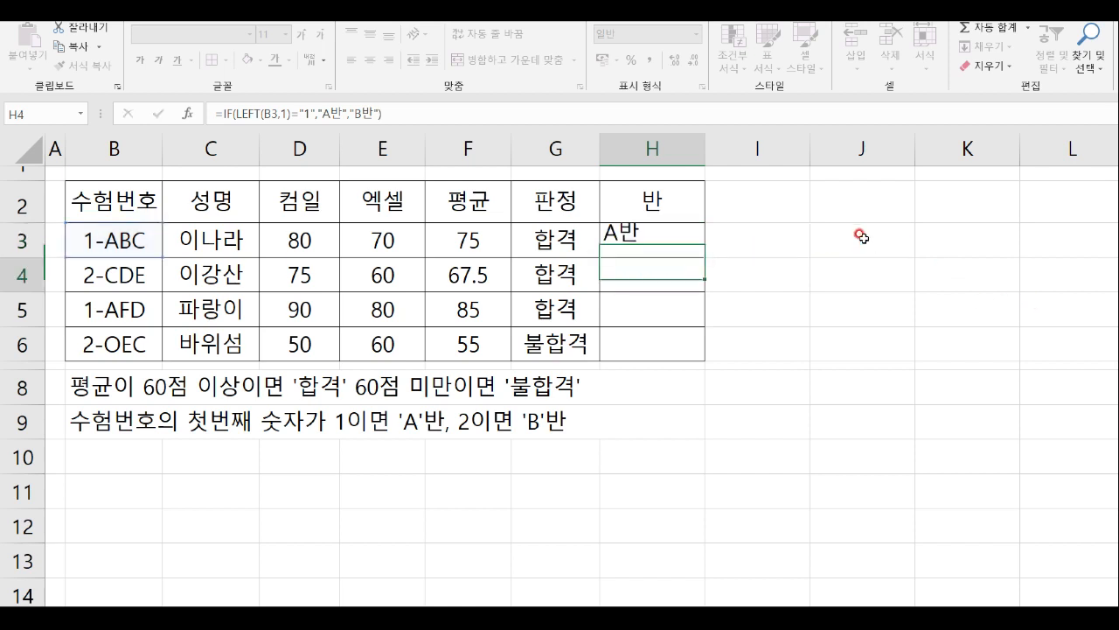
Fill the H3 formula down through H6 and center the filled 반 cells horizontally.
{"action": "left_click", "coordinate": [675, 236]}
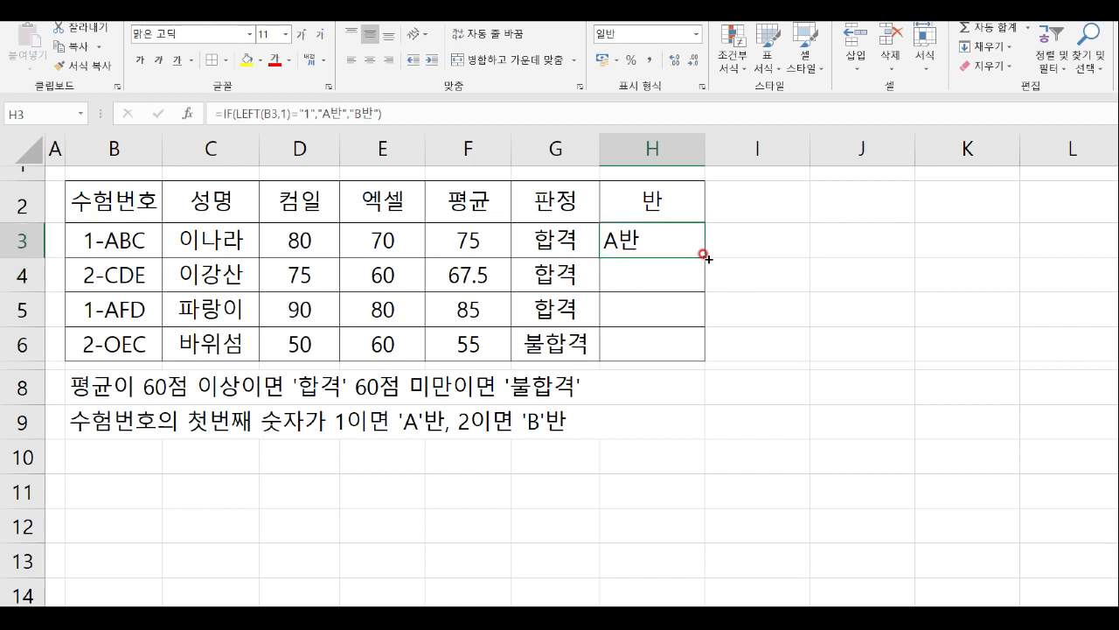
{"action": "left_click_drag", "start_coordinate": [705, 256], "coordinate": [697, 354]}
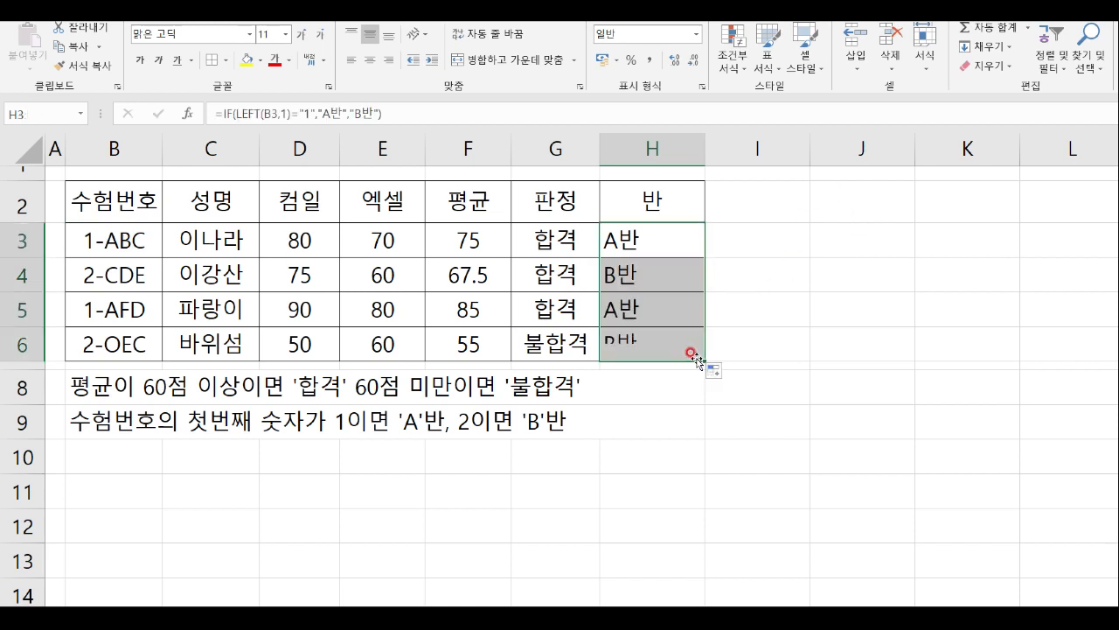
{"action": "left_click", "coordinate": [370, 61]}
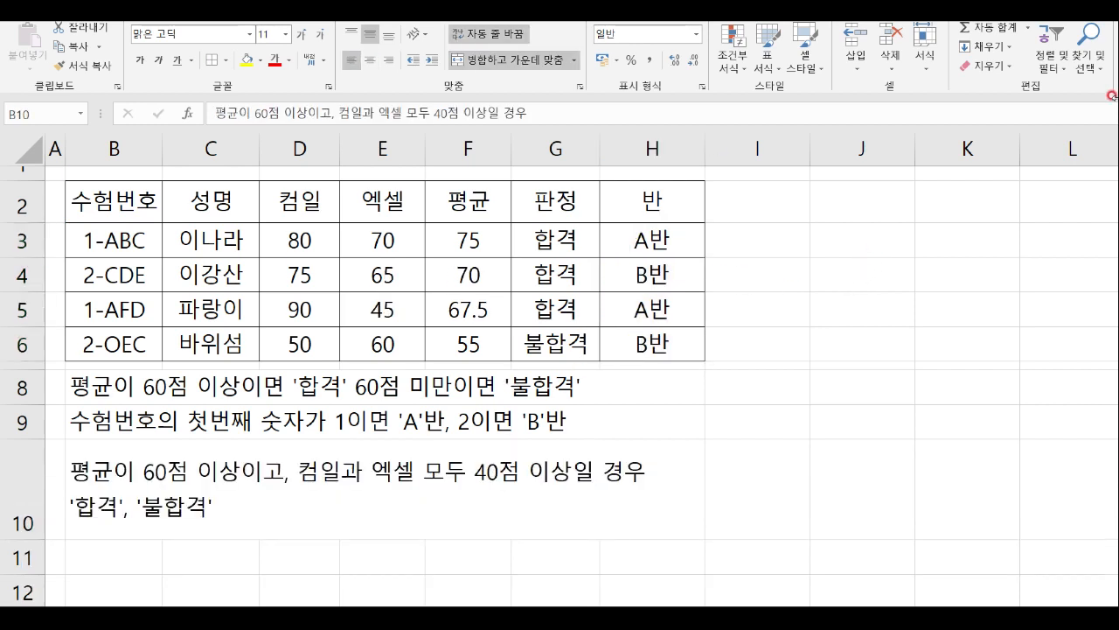
Review the B10 and B8 conditions against G3:G6, and set the 엑셀 score in E5 to 35.
{"action": "left_click", "coordinate": [188, 495]}
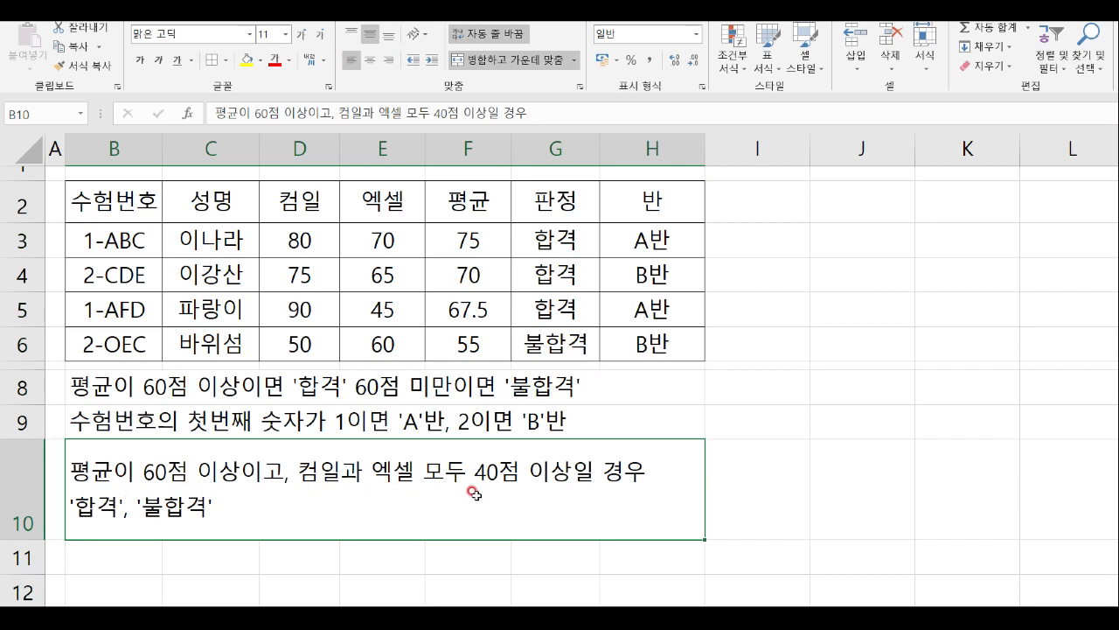
{"action": "left_click", "coordinate": [493, 391]}
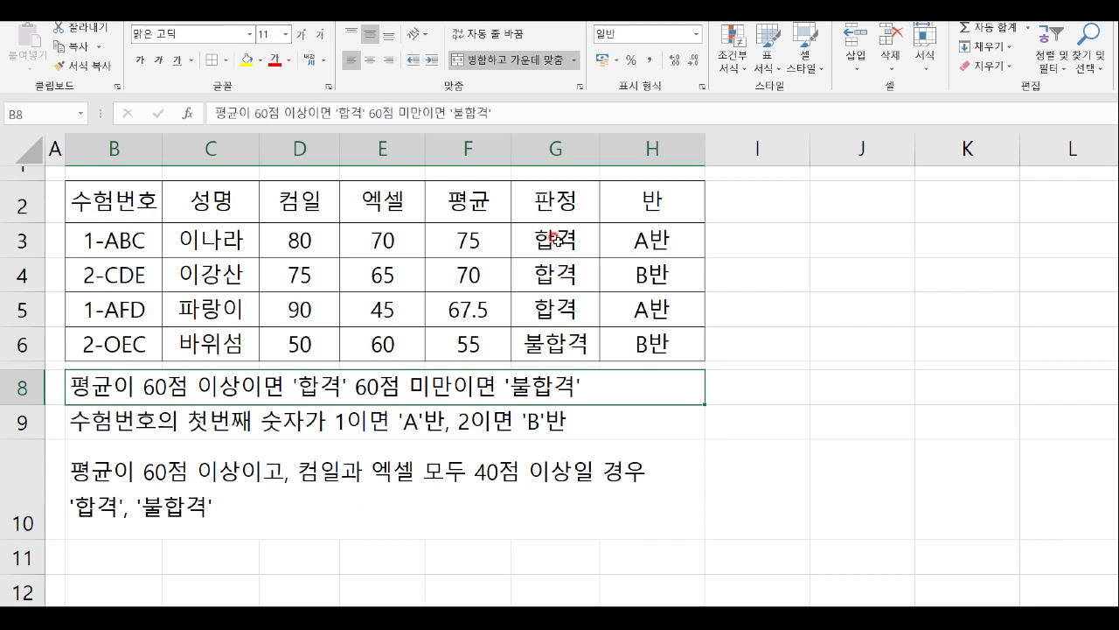
{"action": "left_click_drag", "start_coordinate": [555, 237], "coordinate": [582, 335]}
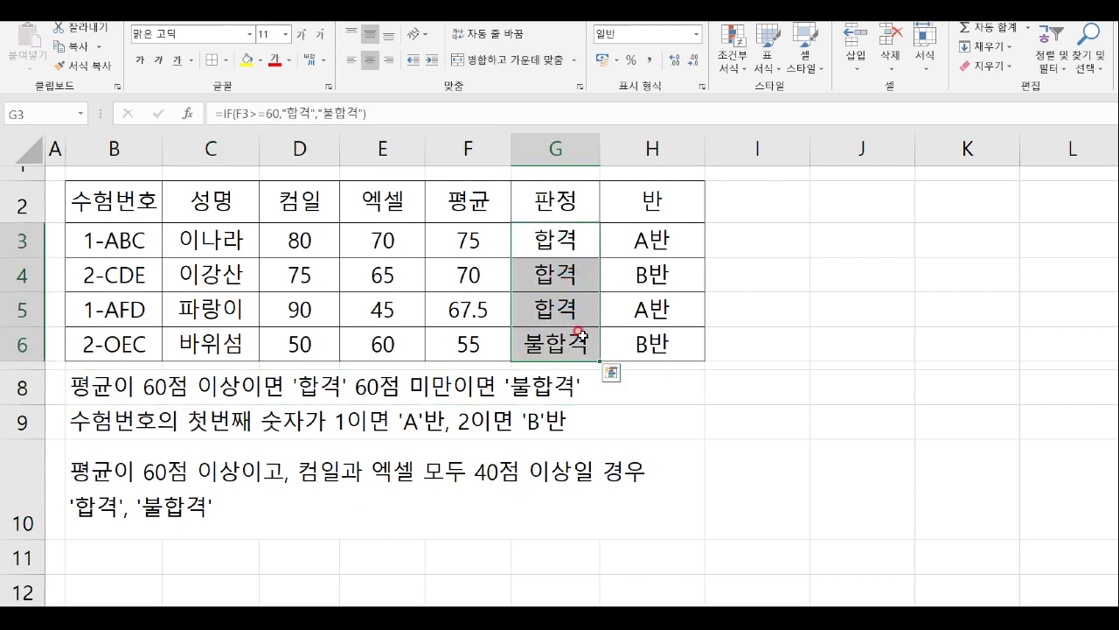
{"action": "left_click", "coordinate": [364, 308]}
{"action": "type", "text": "35"}
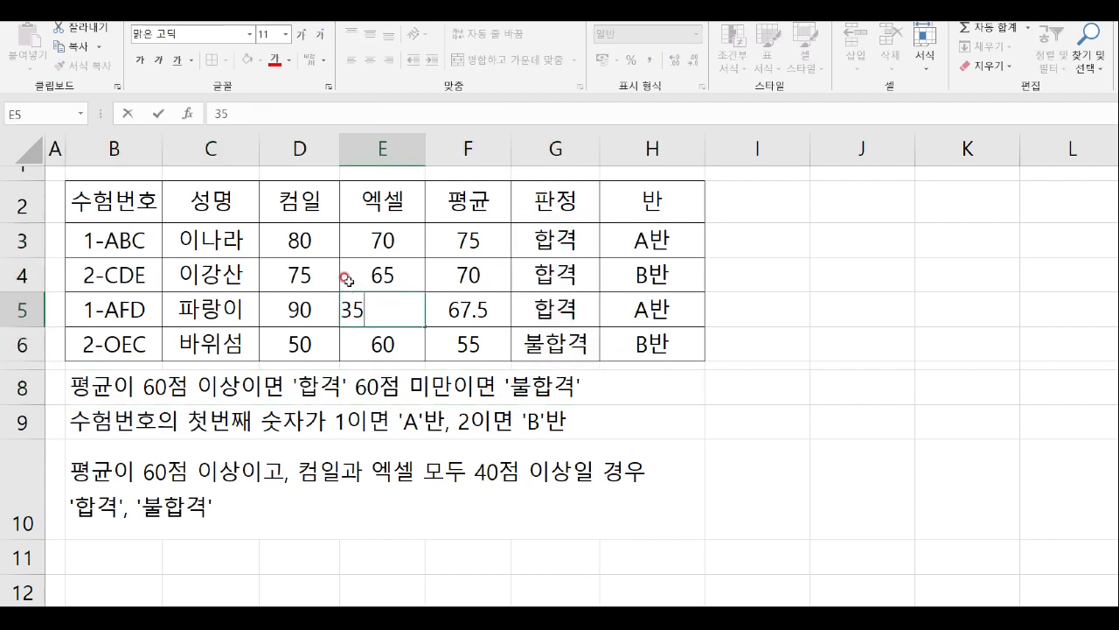
{"action": "left_click", "coordinate": [378, 348]}
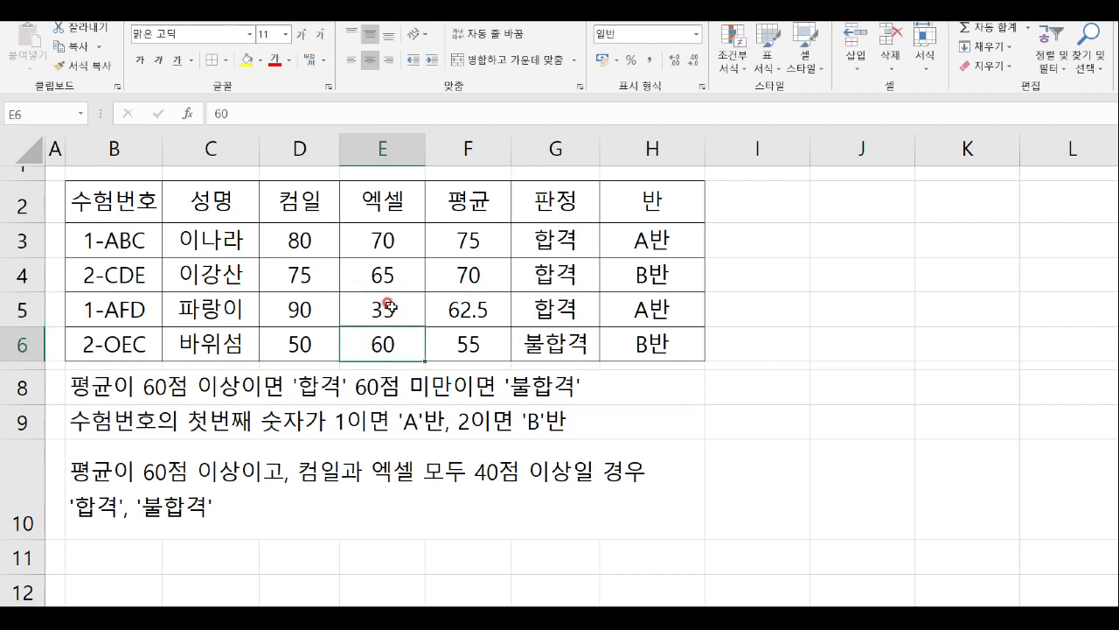
Compare the 판정 formulas in G3:G6, especially G5, with the combined average and subject-score condition in B10.
{"action": "left_click", "coordinate": [535, 310]}
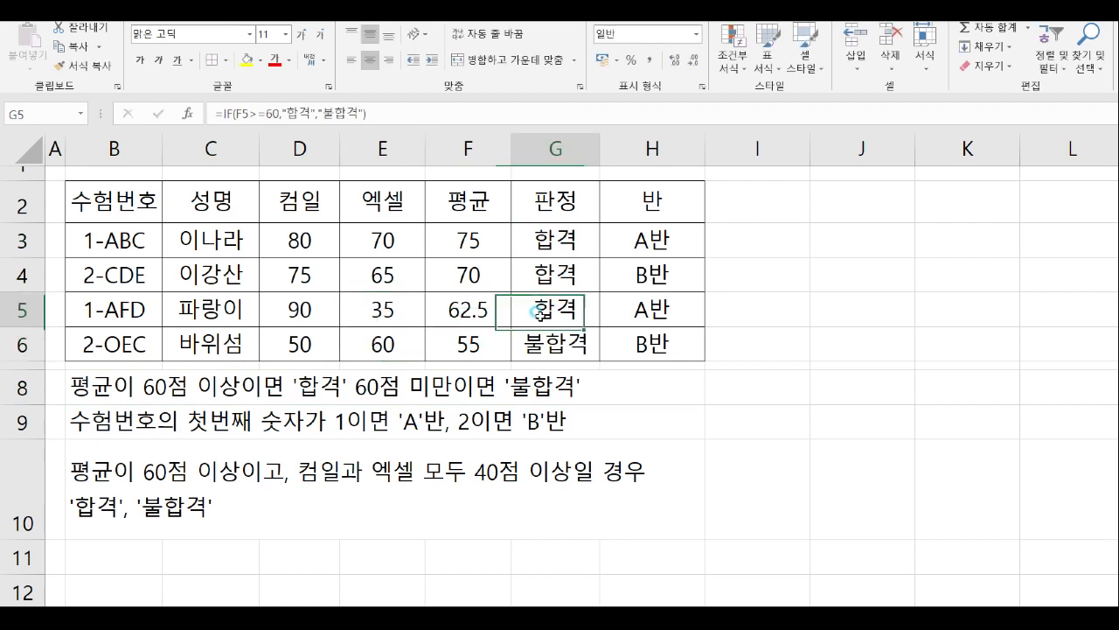
{"action": "left_click_drag", "start_coordinate": [539, 240], "coordinate": [543, 342]}
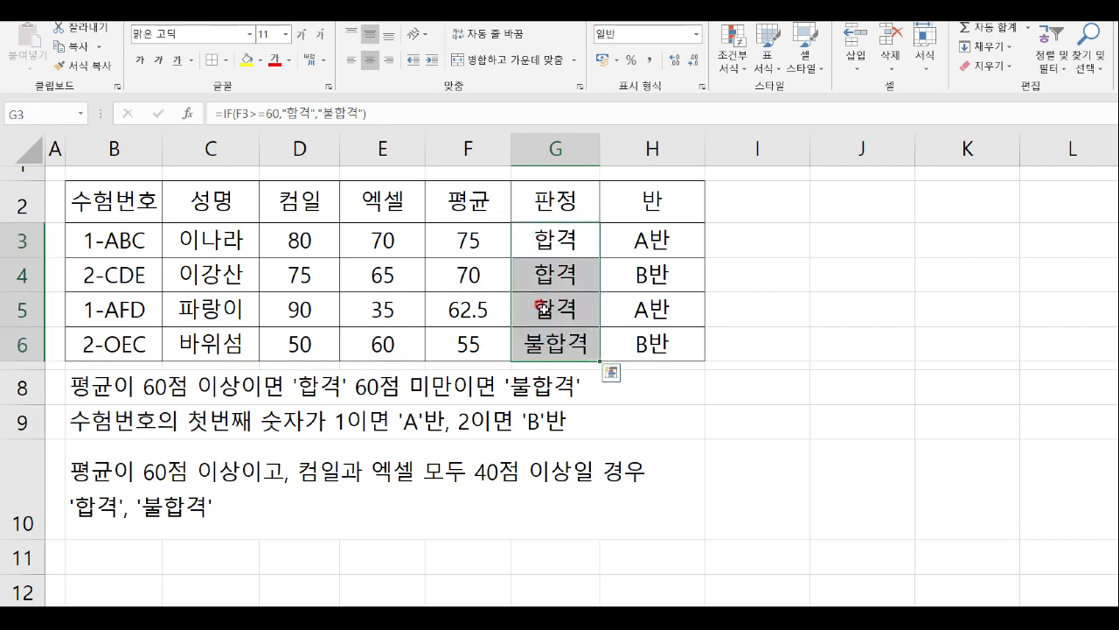
{"action": "left_click", "coordinate": [554, 307]}
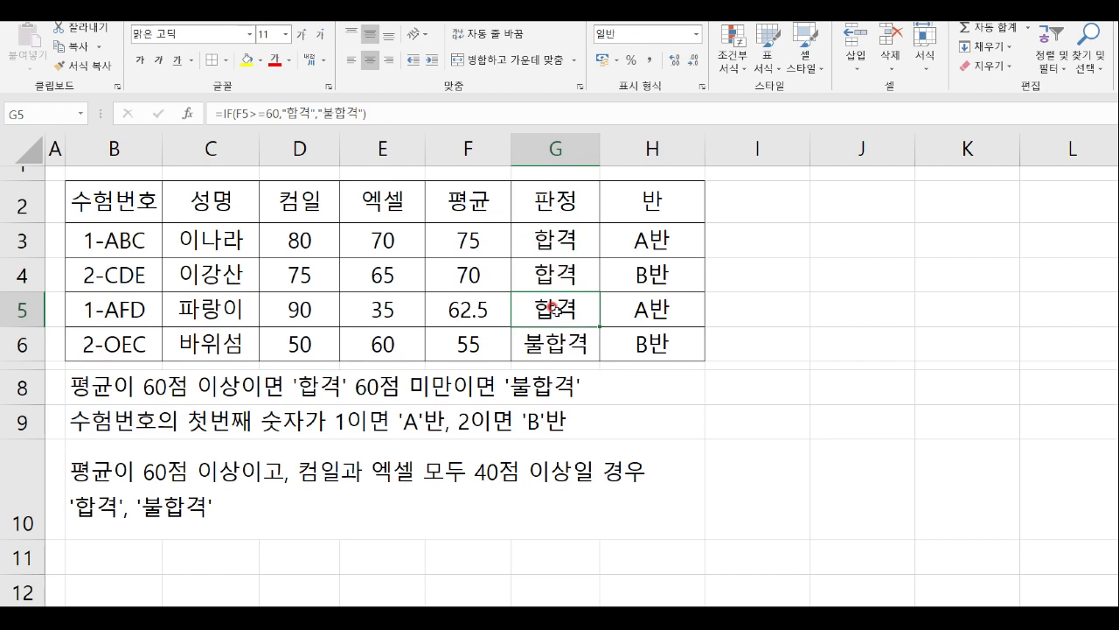
{"action": "left_click", "coordinate": [278, 481]}
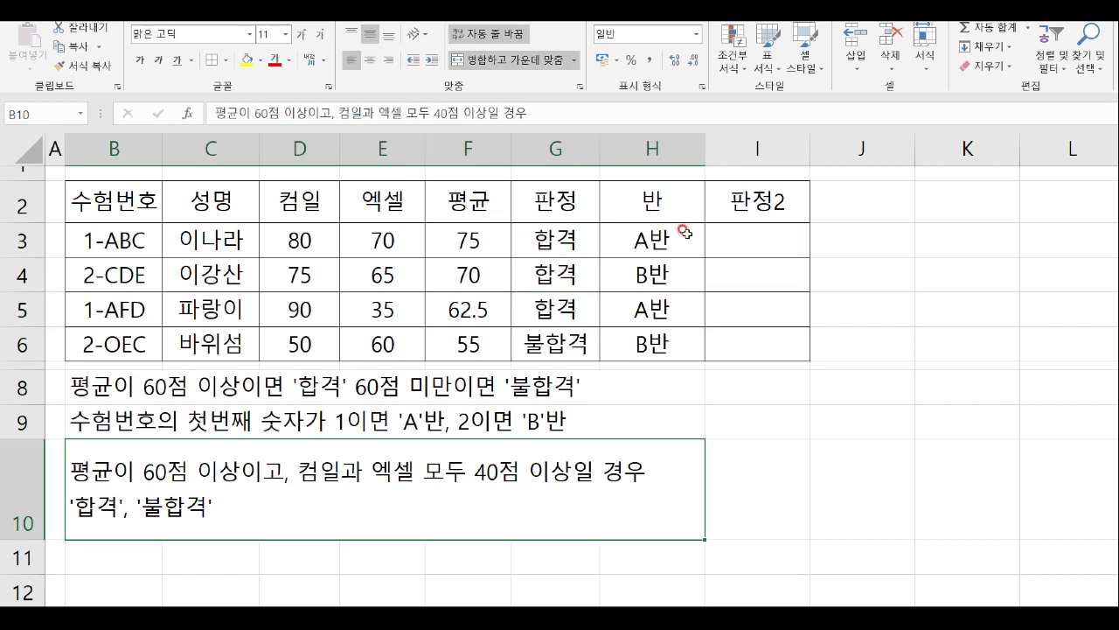
Start an IF formula in I3 under 판정2 with a nested AND function as its logical test.
{"action": "left_click", "coordinate": [751, 241]}
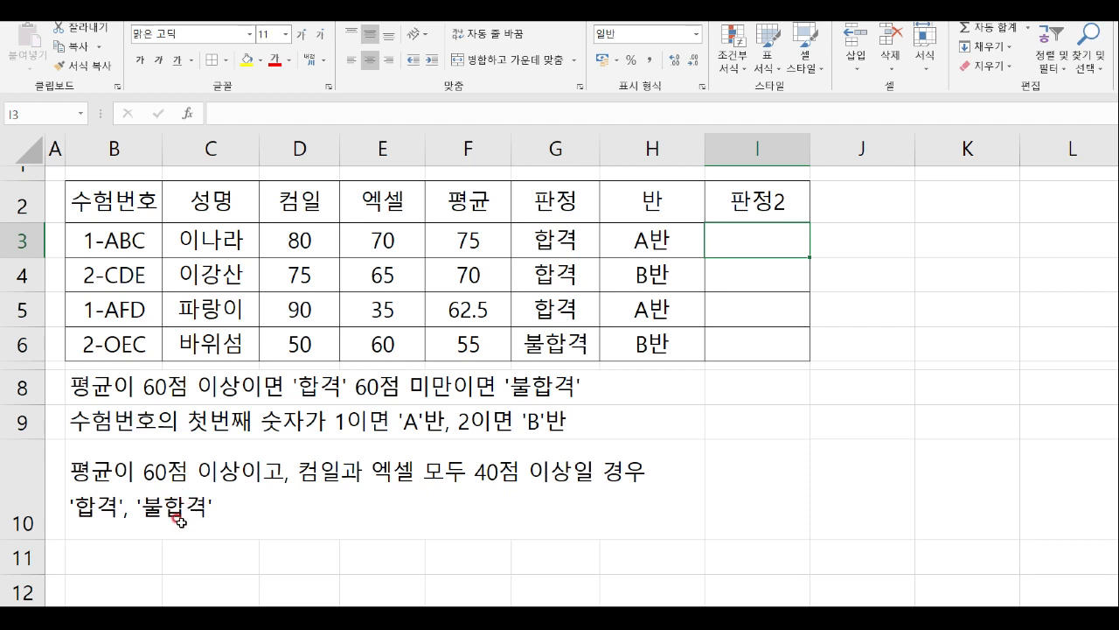
{"action": "type", "text": "="}
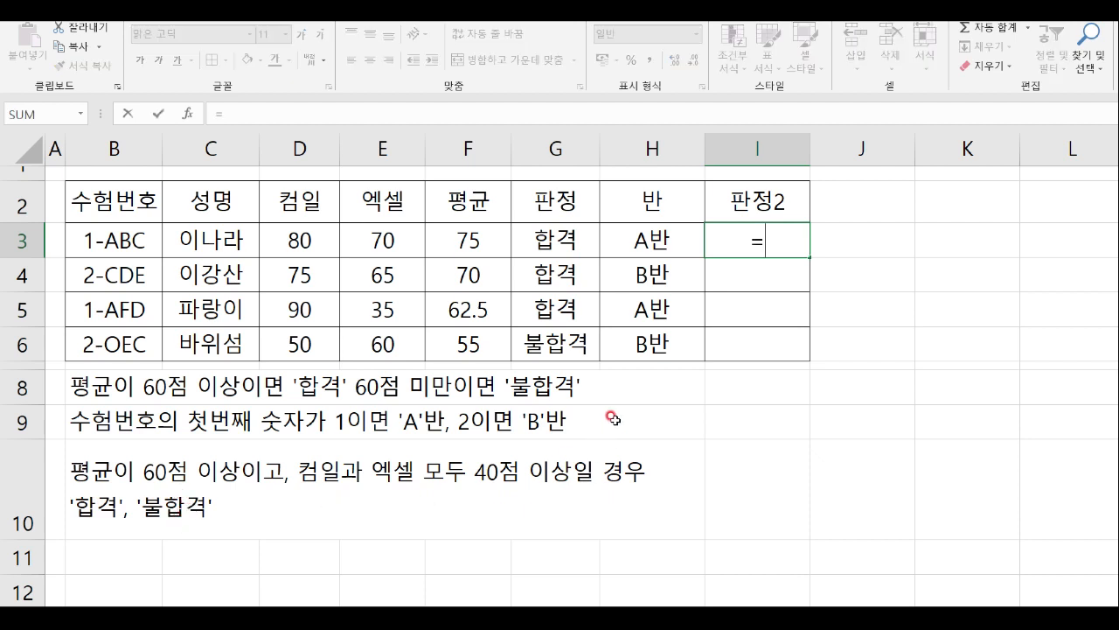
{"action": "type", "text": "ㅑ"}
{"action": "key", "text": "BackSpace"}
{"action": "type", "text": "IF("}
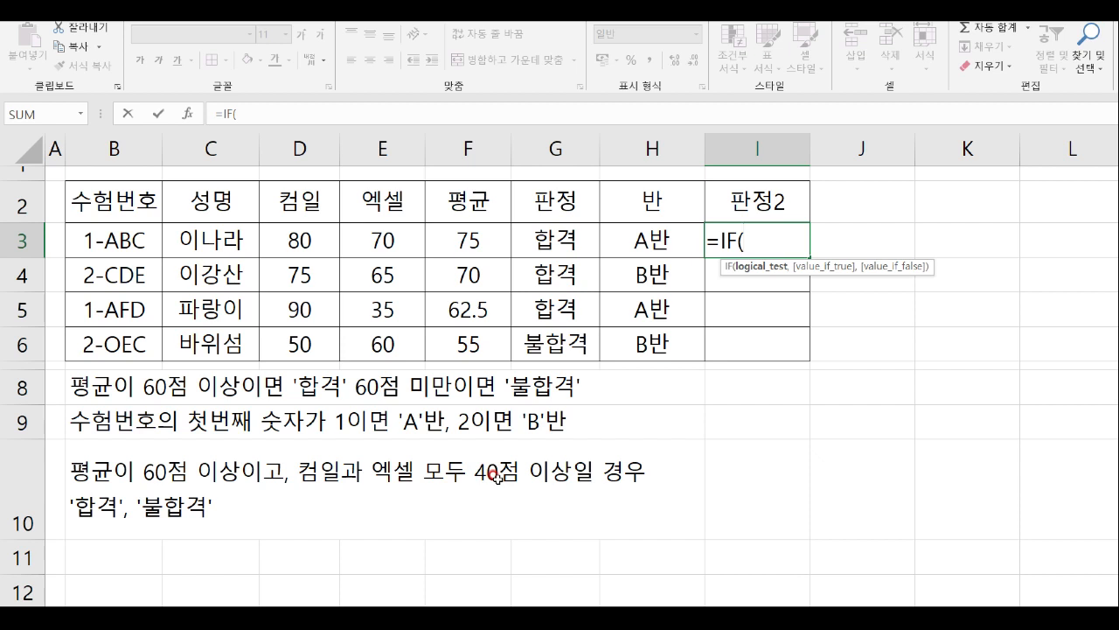
{"action": "type", "text": "AND"}
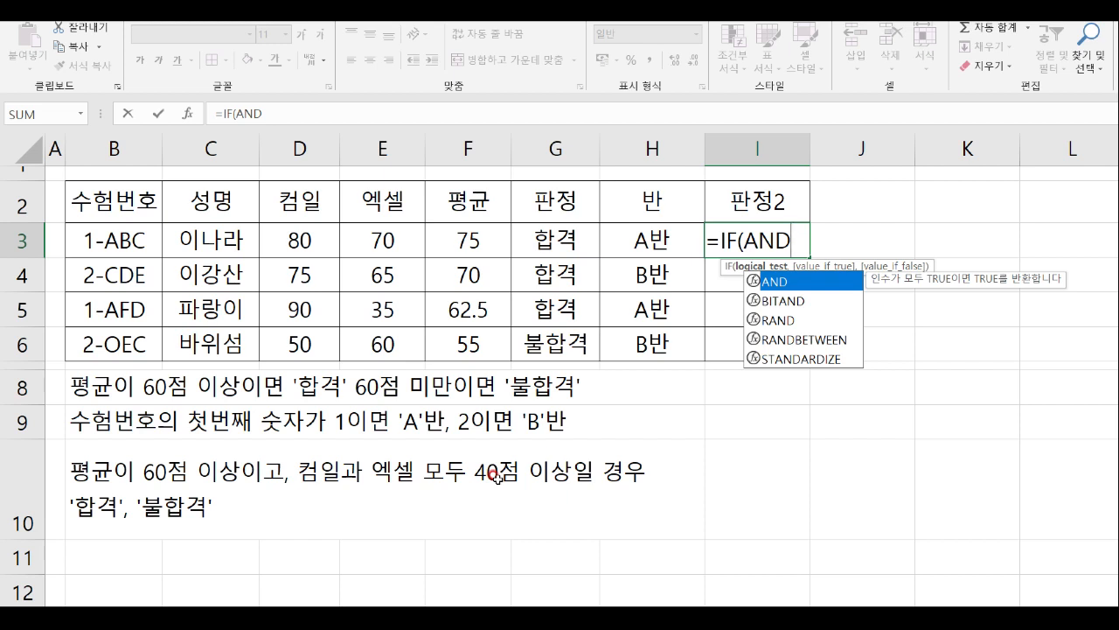
{"action": "type", "text": "("}
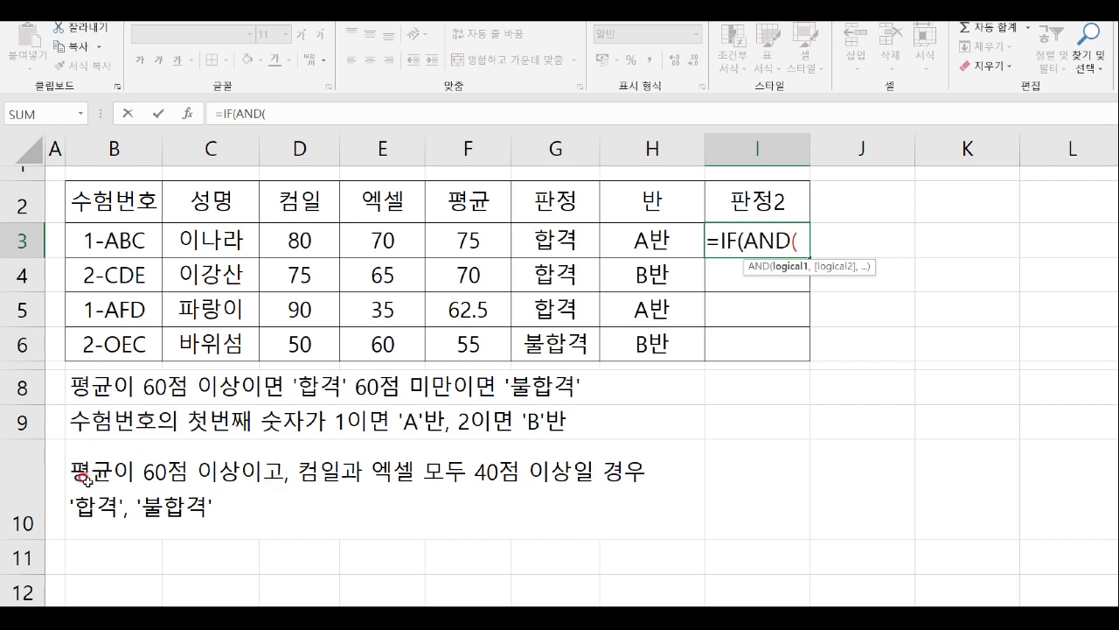
Enter F3>=60 as the first AND condition in the I3 formula, followed by a comma.
{"action": "left_click", "coordinate": [463, 242]}
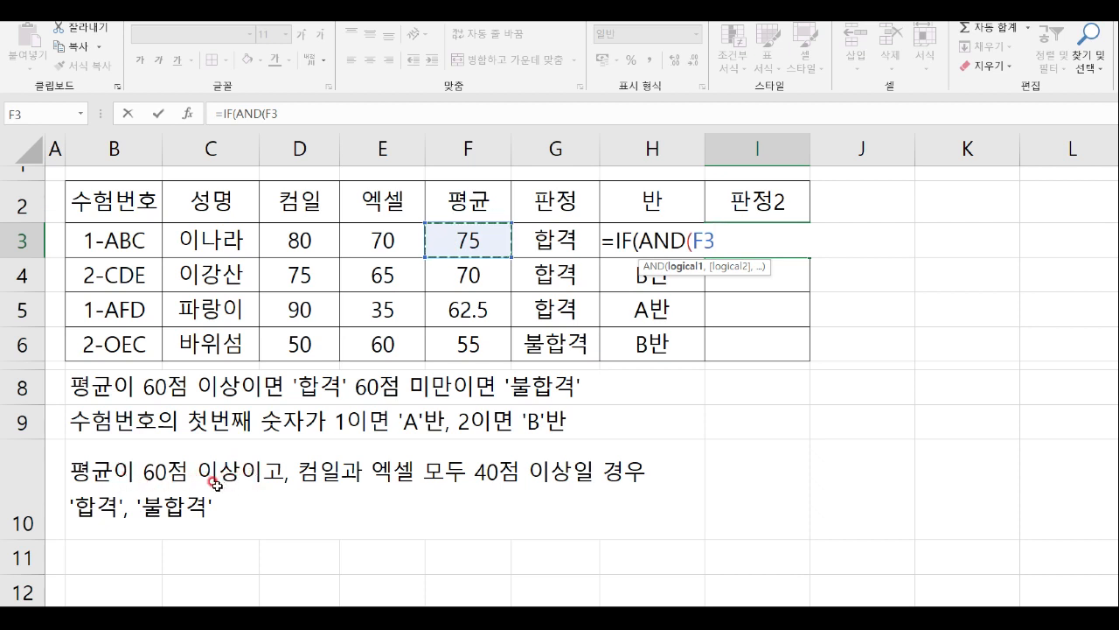
{"action": "type", "text": ">"}
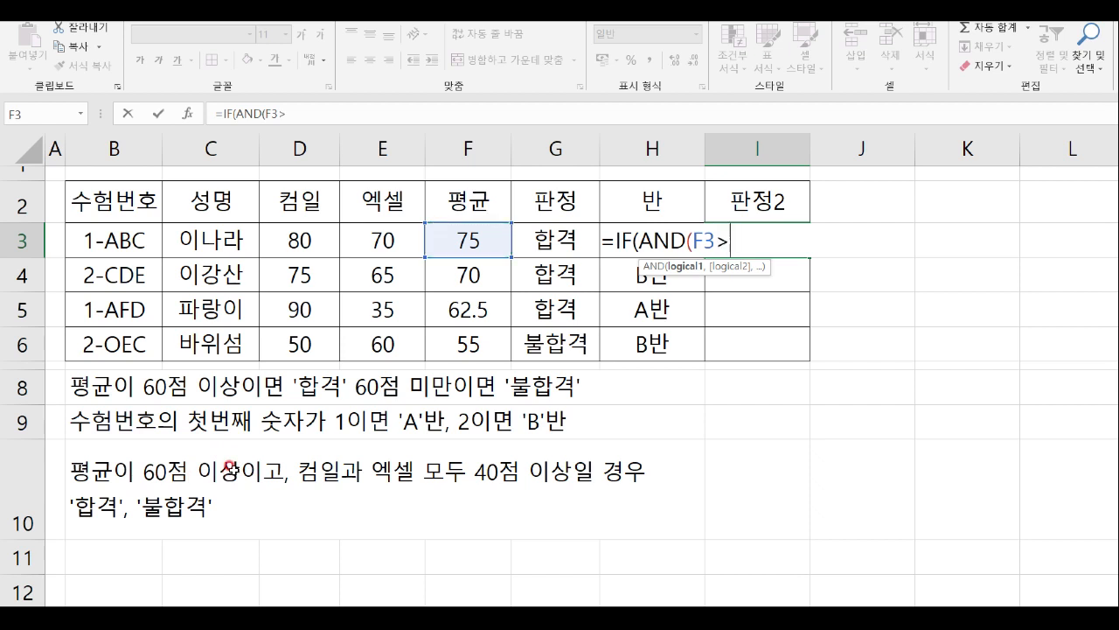
{"action": "type", "text": "="}
{"action": "type", "text": "60"}
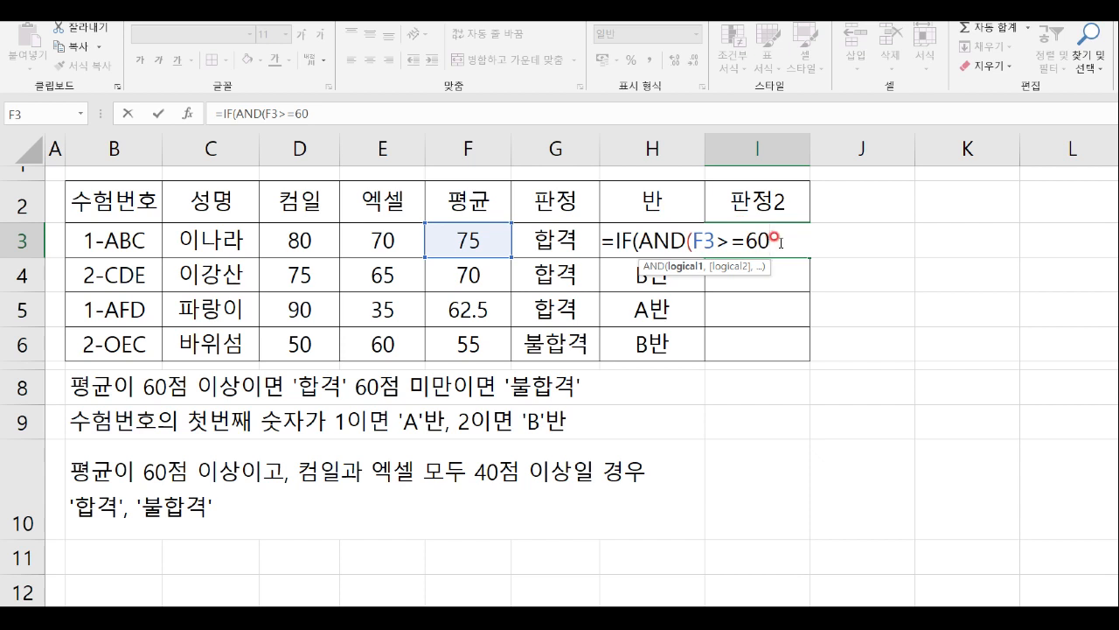
{"action": "type", "text": ","}
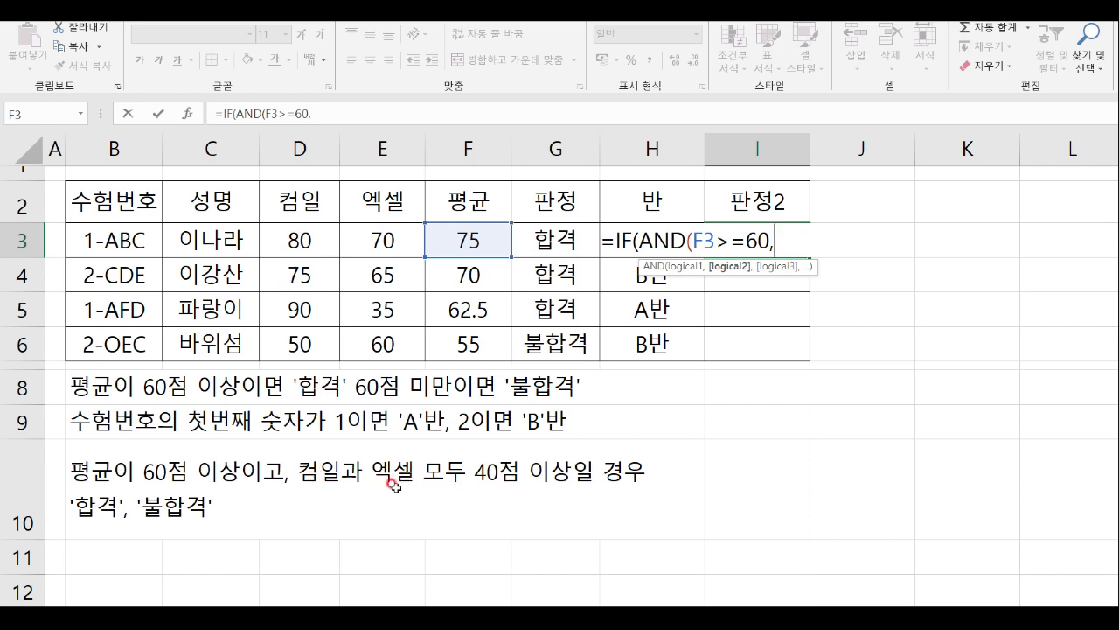
Add D3>=40 and E3>=40 as the second and third AND conditions in the I3 formula.
{"action": "left_click", "coordinate": [302, 244]}
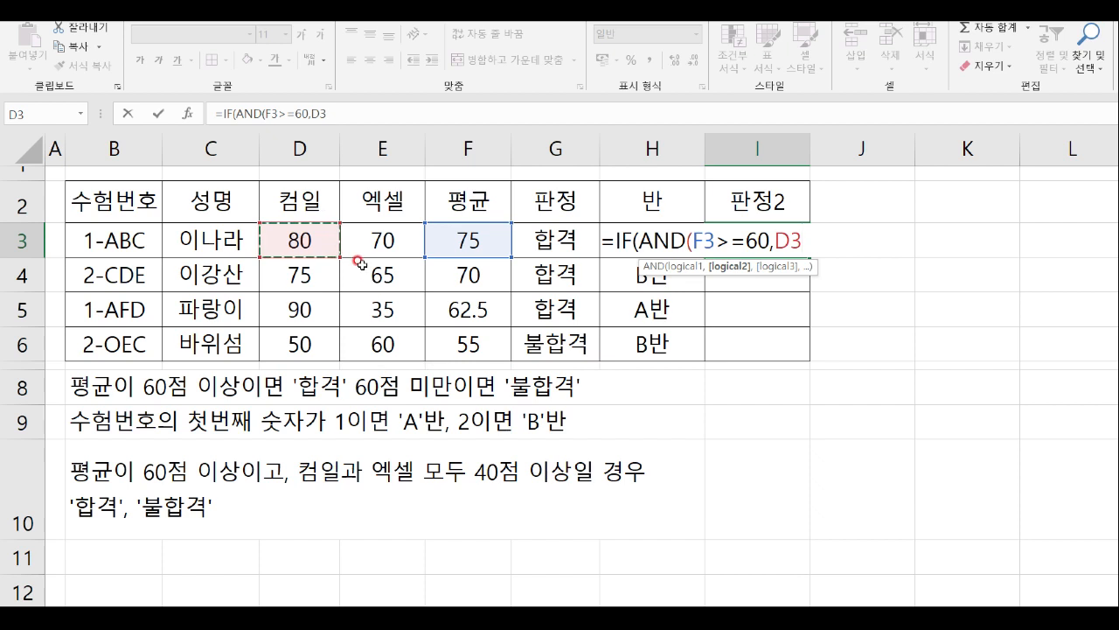
{"action": "type", "text": ">=40"}
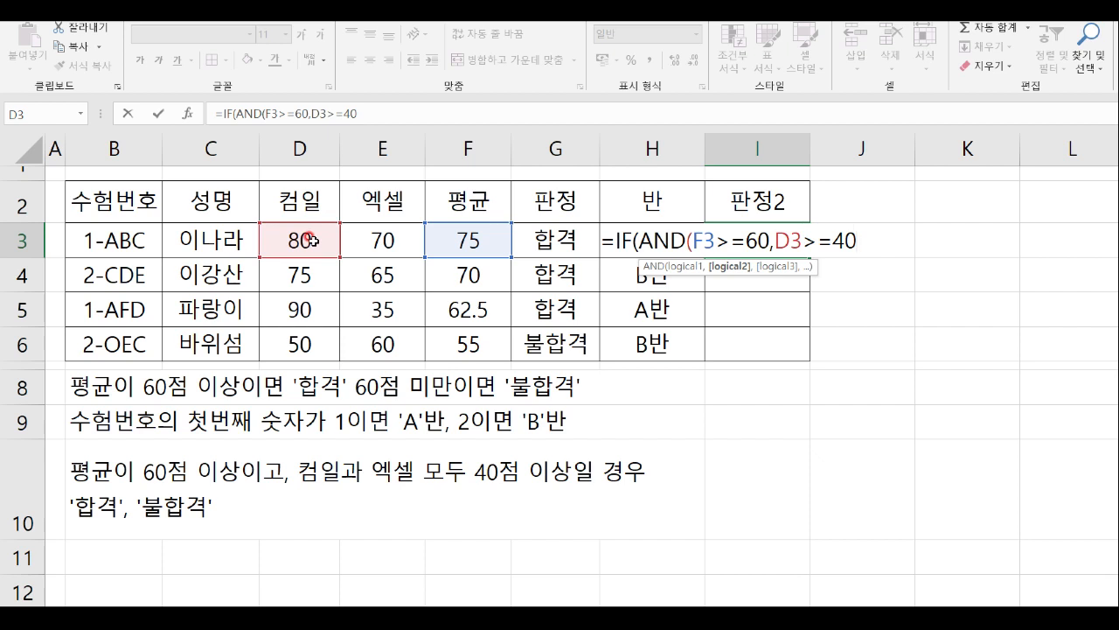
{"action": "type", "text": ","}
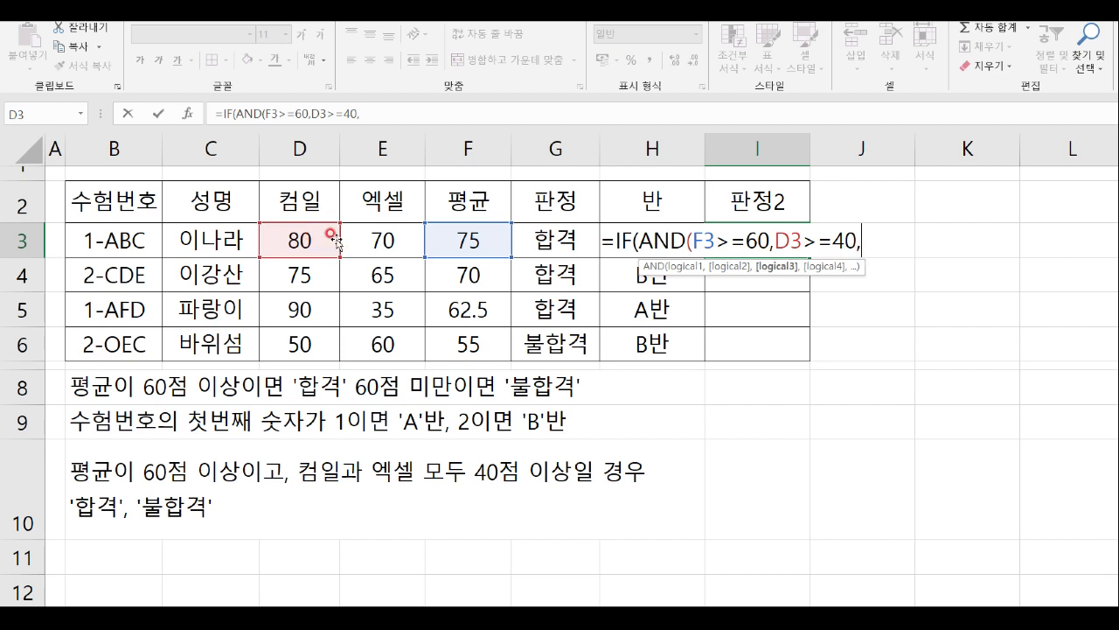
{"action": "left_click", "coordinate": [382, 241]}
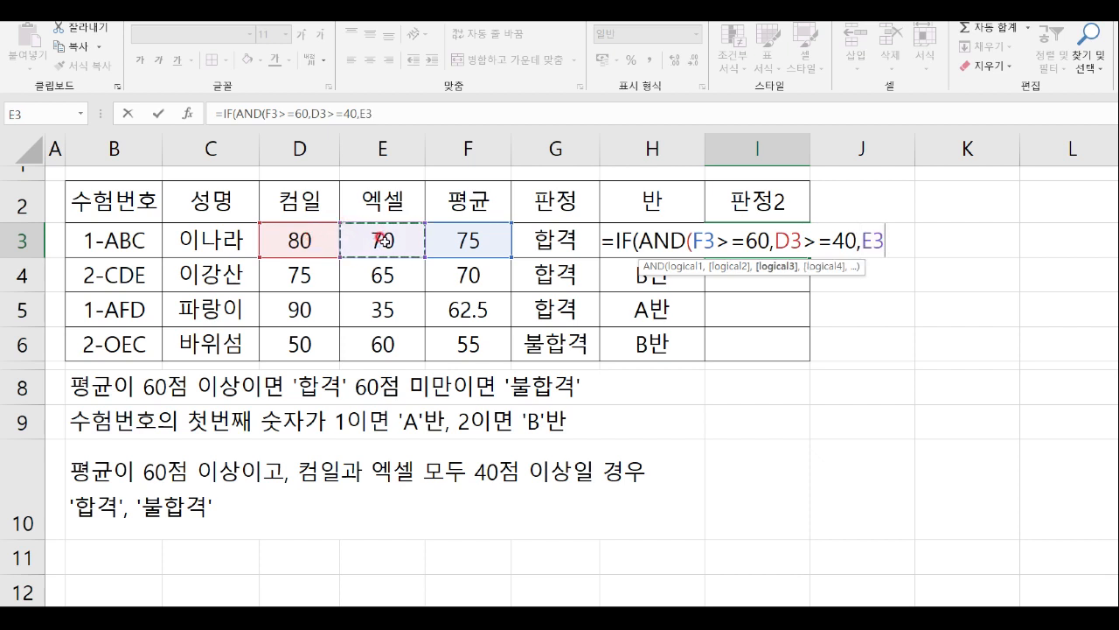
{"action": "type", "text": ">=40"}
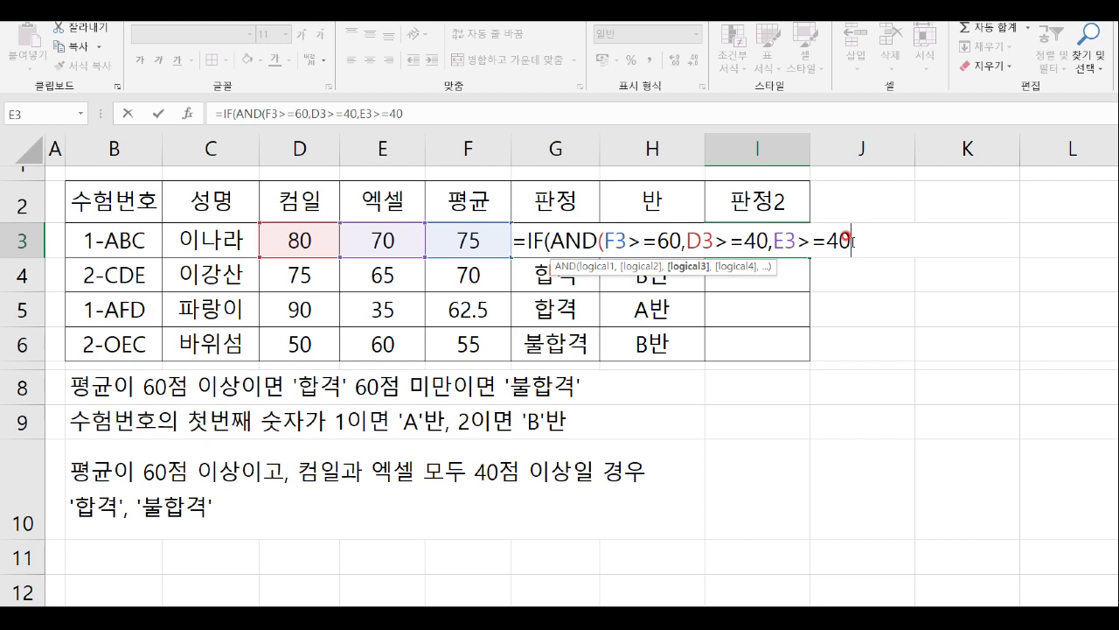
Close the AND function in I3 with one parenthesis, highlight its conditions, and end the logical test with a comma.
{"action": "type", "text": "))"}
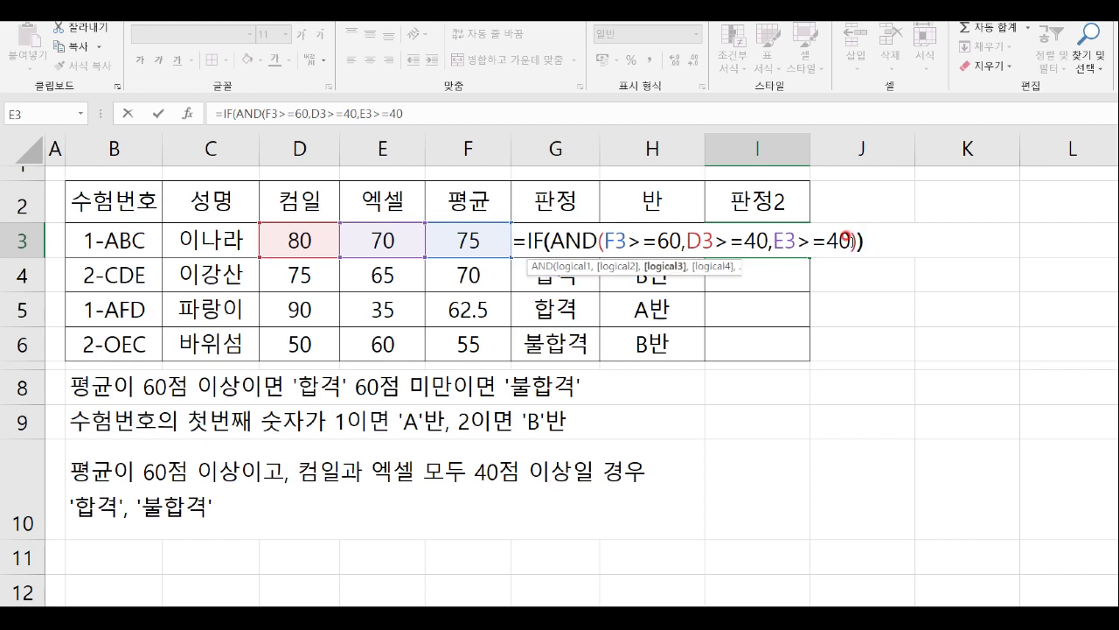
{"action": "key", "text": "BackSpace"}
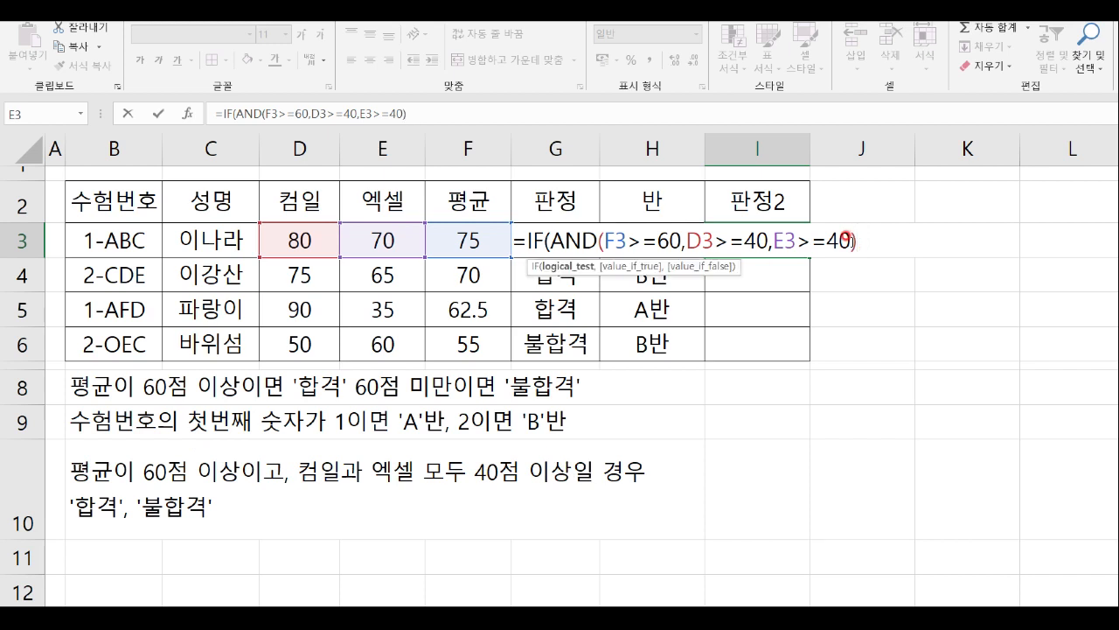
{"action": "left_click_drag", "start_coordinate": [852, 241], "coordinate": [598, 241]}
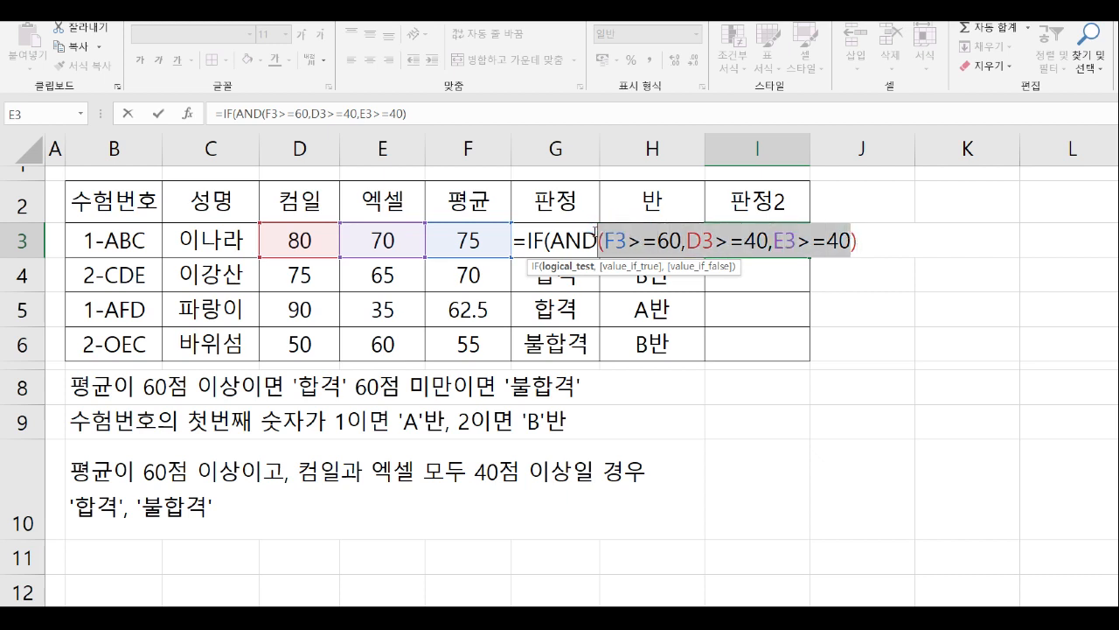
{"action": "left_click", "coordinate": [859, 243]}
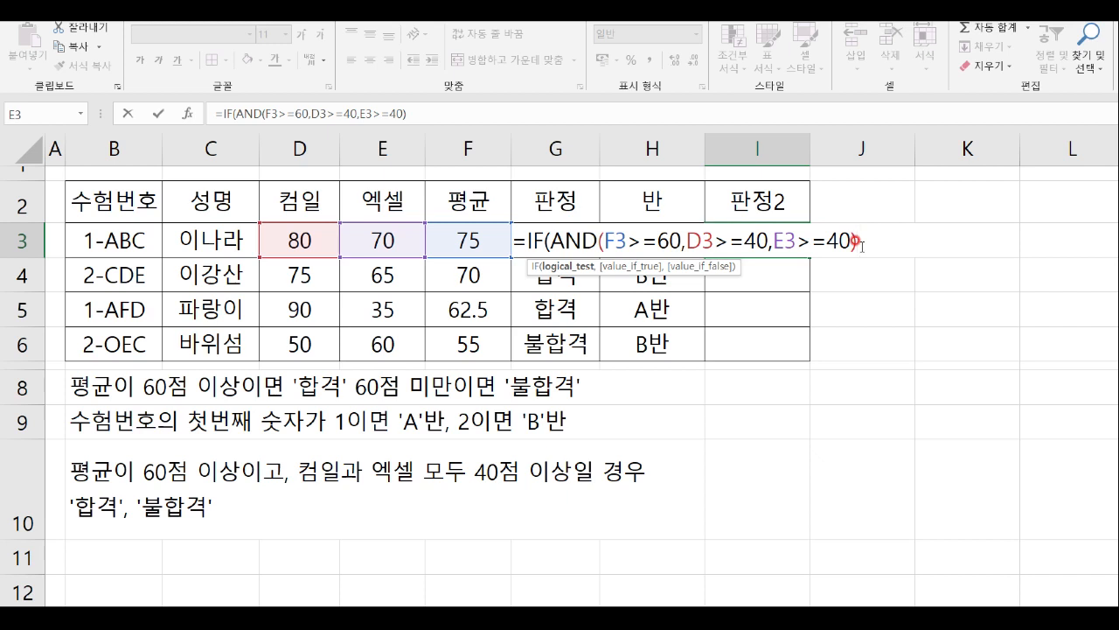
{"action": "type", "text": ","}
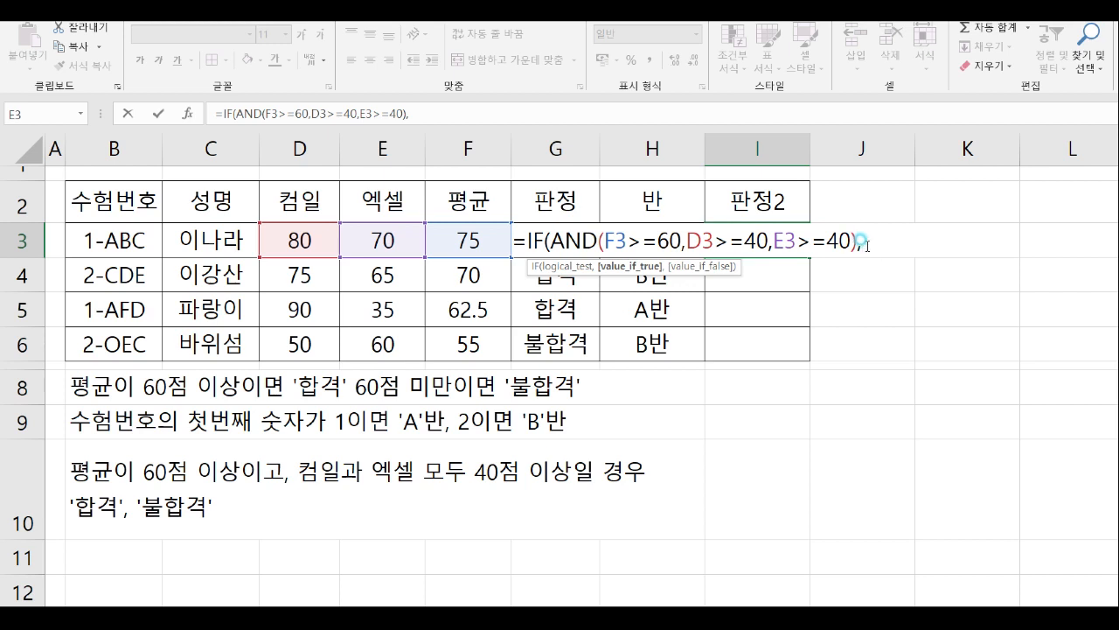
Highlight the AND function's closing parenthesis and the comma following it in the I3 formula.
{"action": "left_click", "coordinate": [852, 242]}
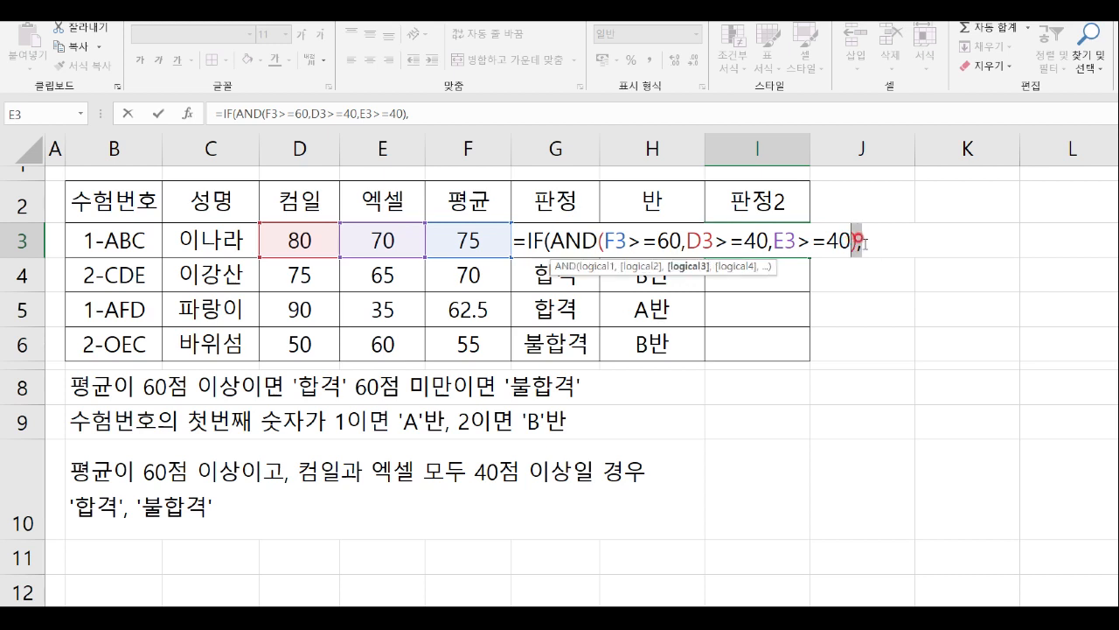
{"action": "left_click", "coordinate": [862, 242]}
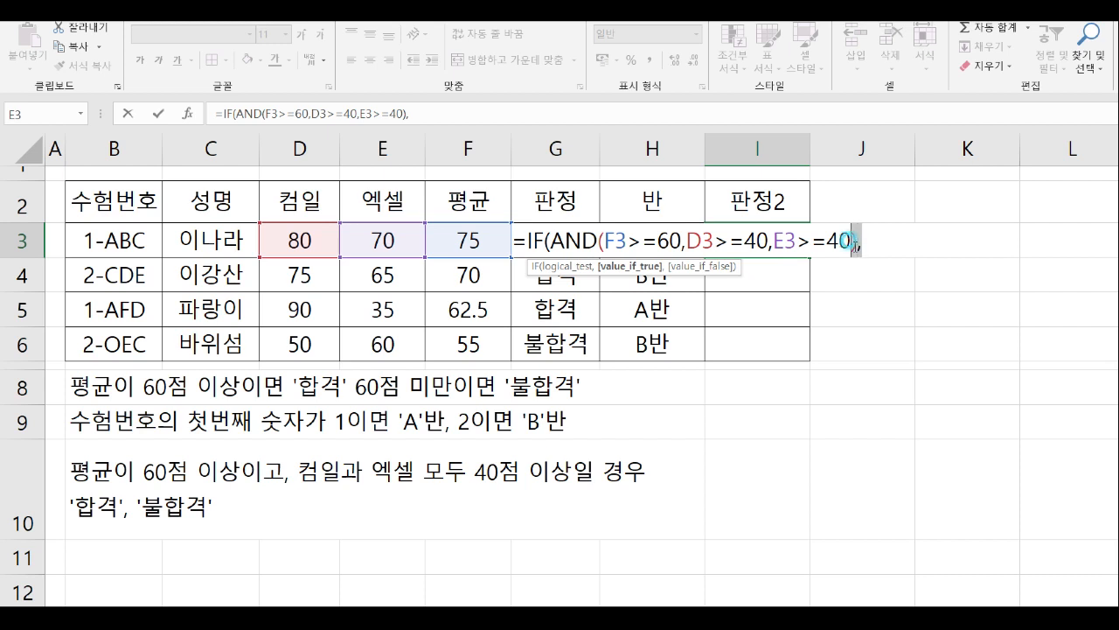
{"action": "left_click", "coordinate": [852, 242]}
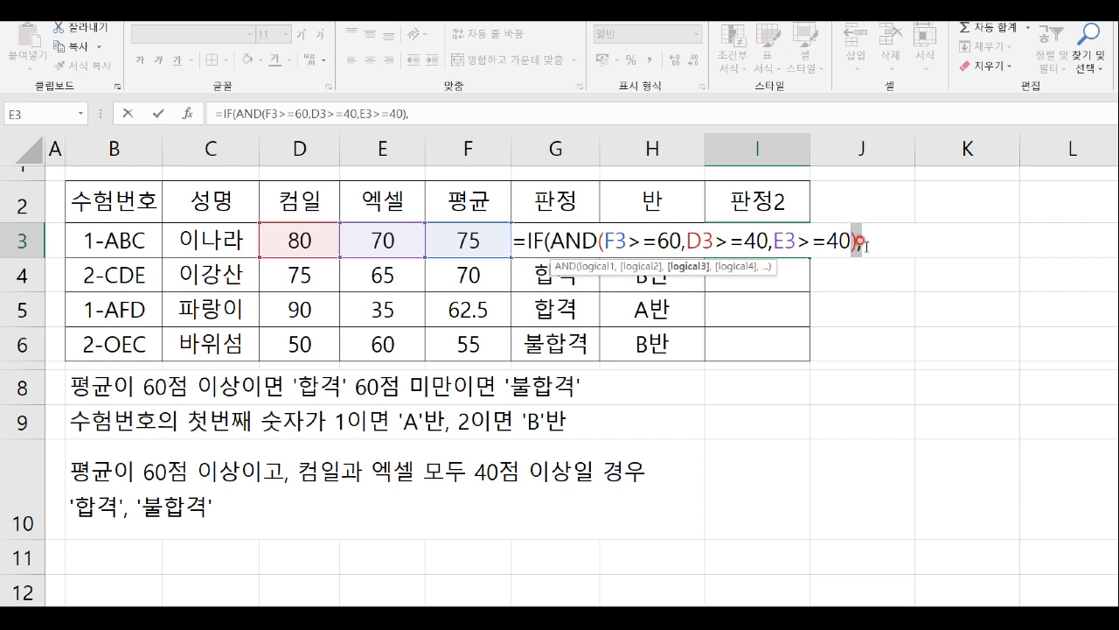
{"action": "left_click", "coordinate": [869, 245]}
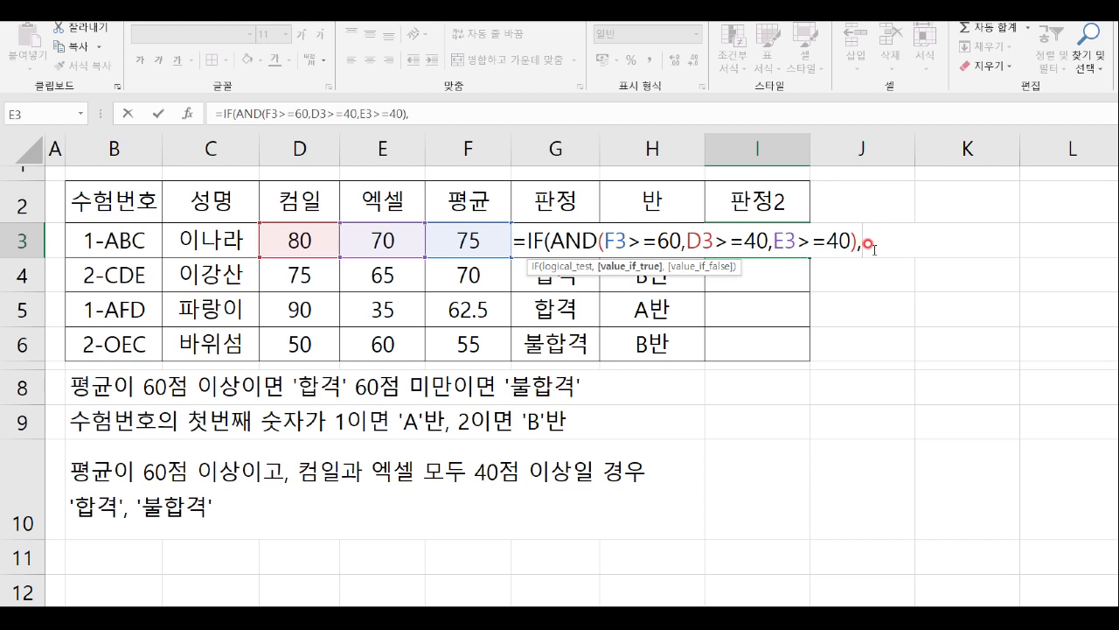
Enter "합격" in quotation marks as the value if true in the I3 formula, followed by a comma.
{"action": "type", "text": "\"합격"}
{"action": "key", "text": "BackSpace"}
{"action": "key", "text": "BackSpace"}
{"action": "type", "text": "합"}
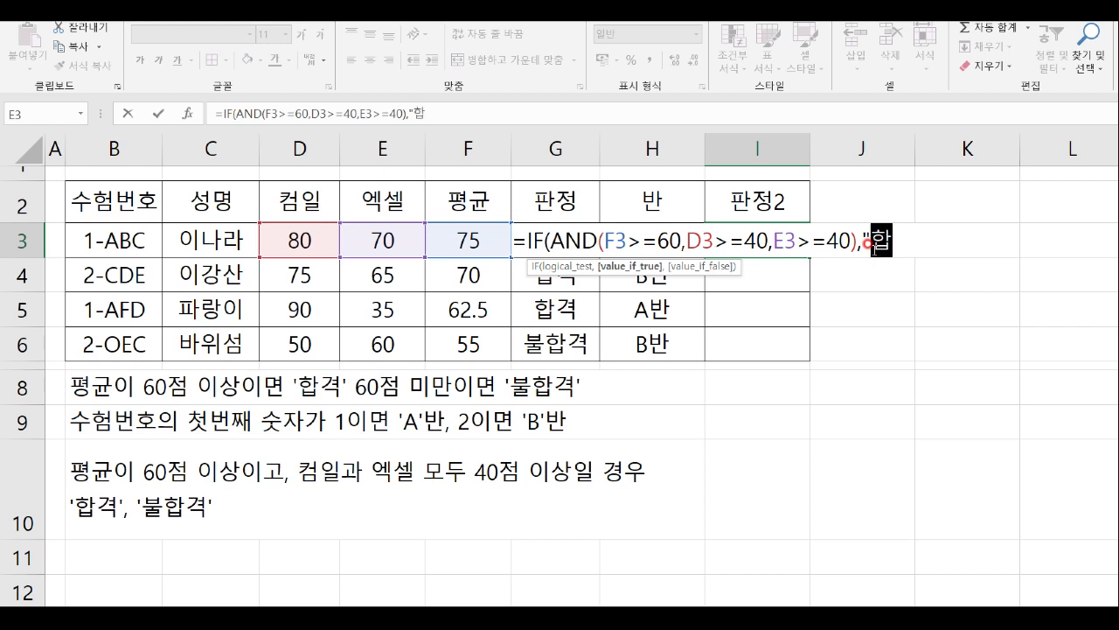
{"action": "type", "text": "격\","}
Enter "불합격" in quotation marks as the value if false, close the IF function and commit the I3 formula.
{"action": "type", "text": "\"불합격"}
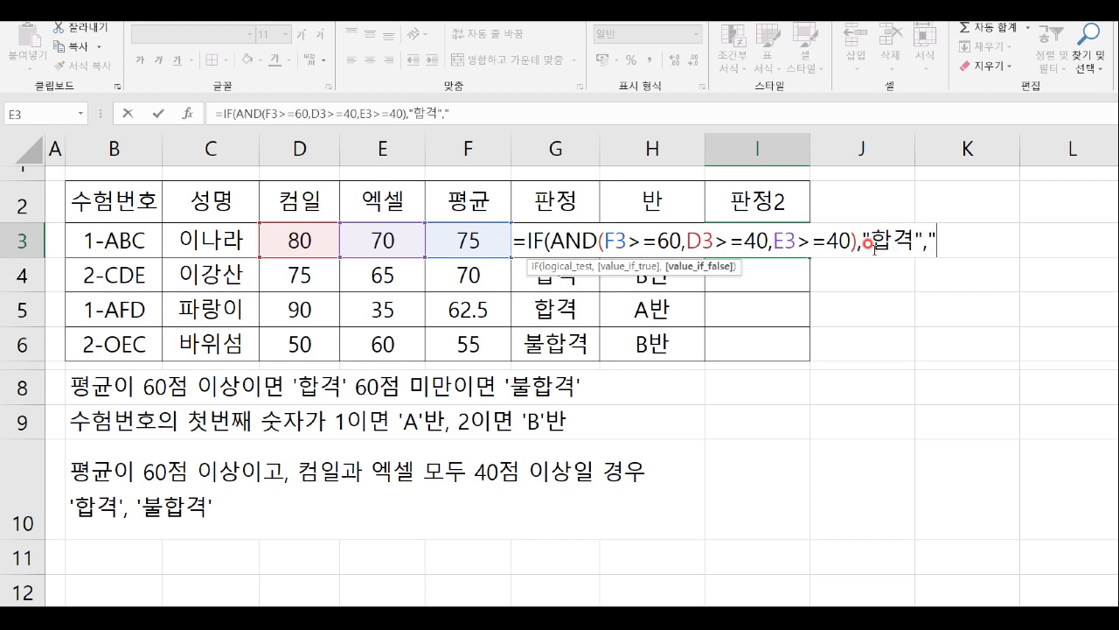
{"action": "type", "text": "\""}
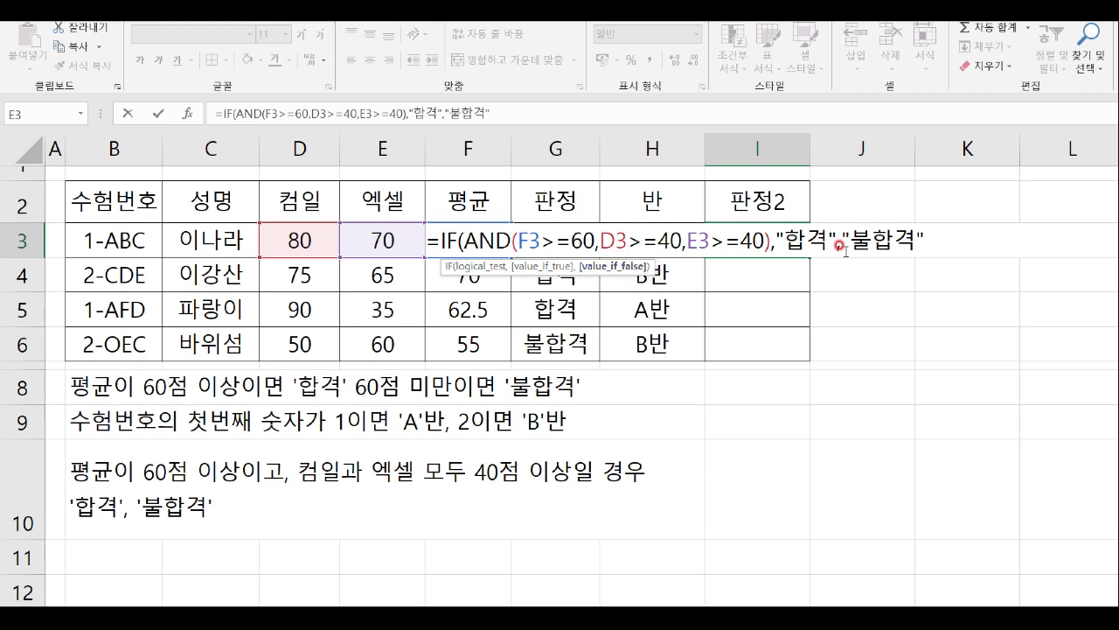
{"action": "type", "text": ")"}
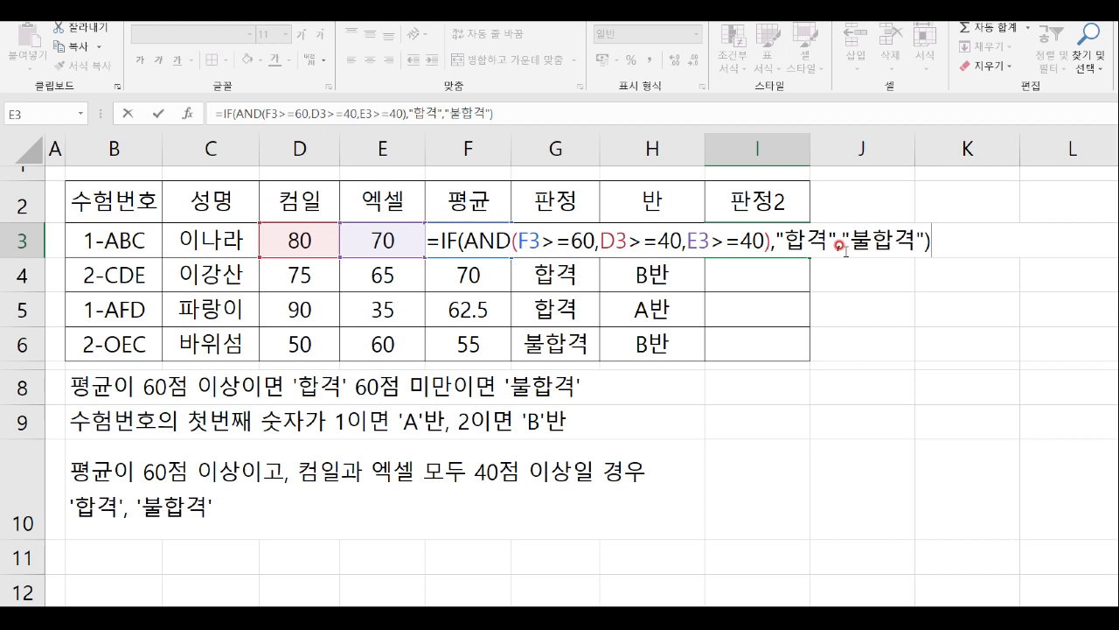
{"action": "key", "text": "Return"}
Fill the 판정2 formula from I3 down through I6.
{"action": "left_click", "coordinate": [750, 229]}
{"action": "left_click_drag", "start_coordinate": [806, 258], "coordinate": [805, 351]}
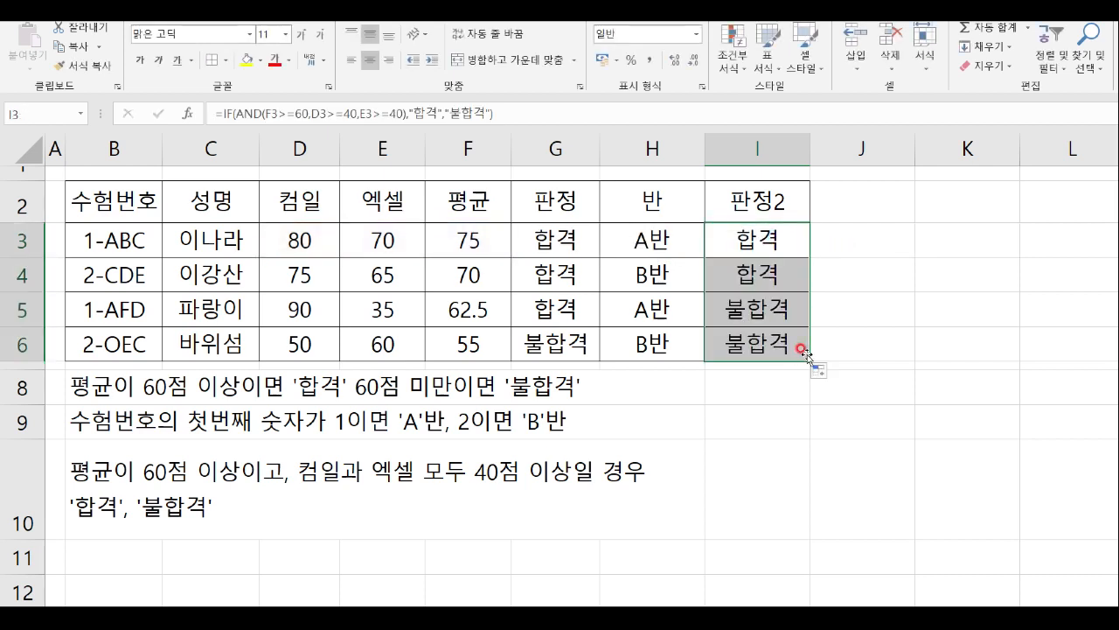